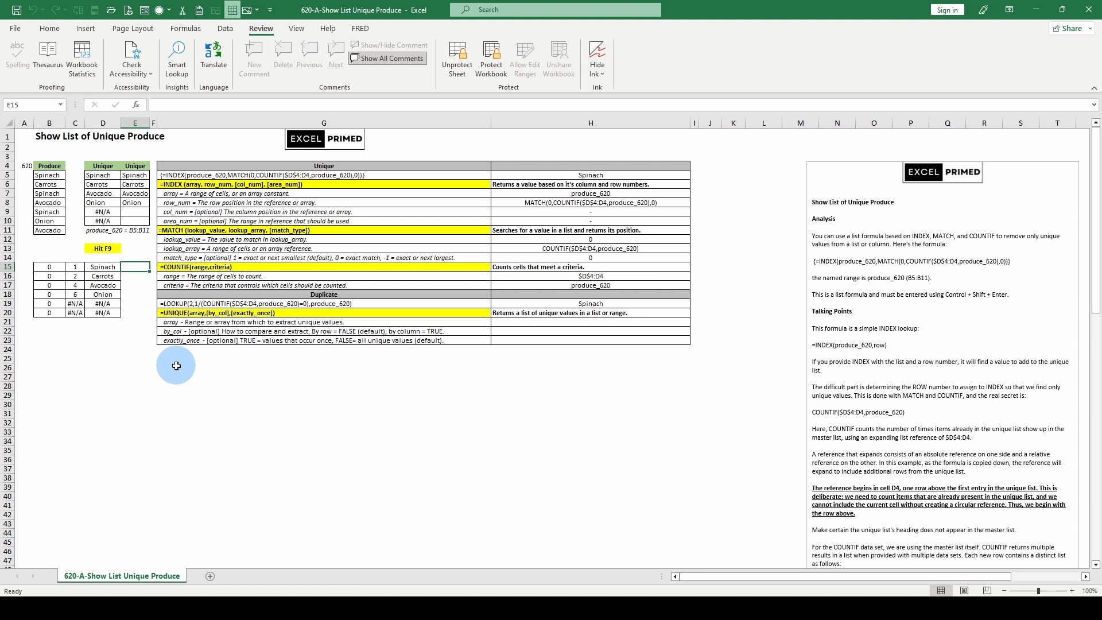
Fill the Produce header cell B4 with a light green theme colour
click(49, 174)
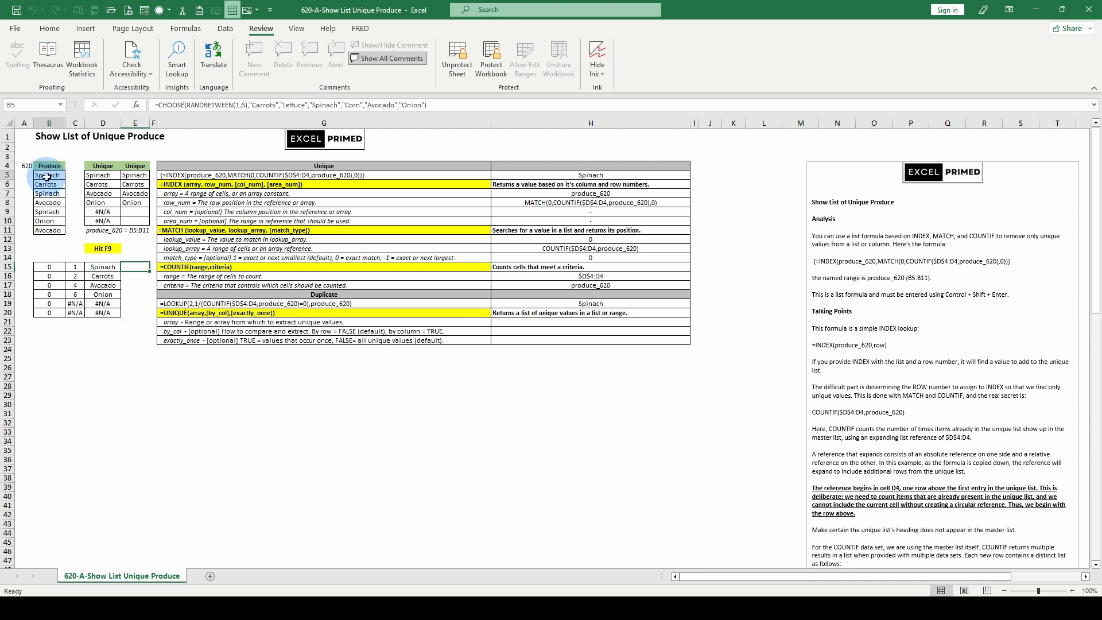
click(49, 166)
click(49, 29)
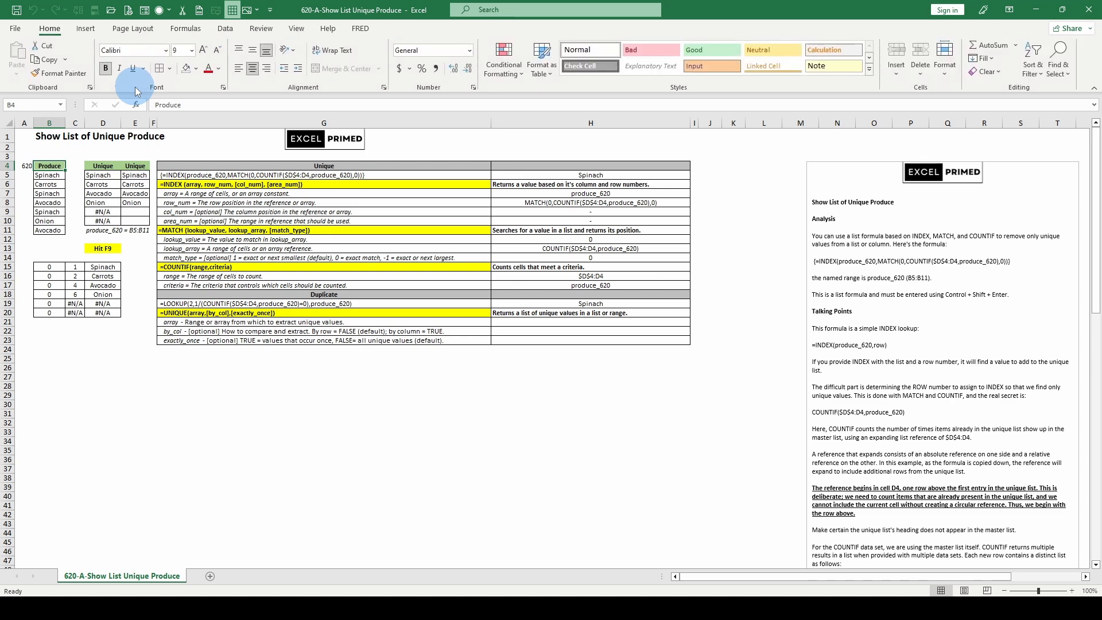
click(195, 68)
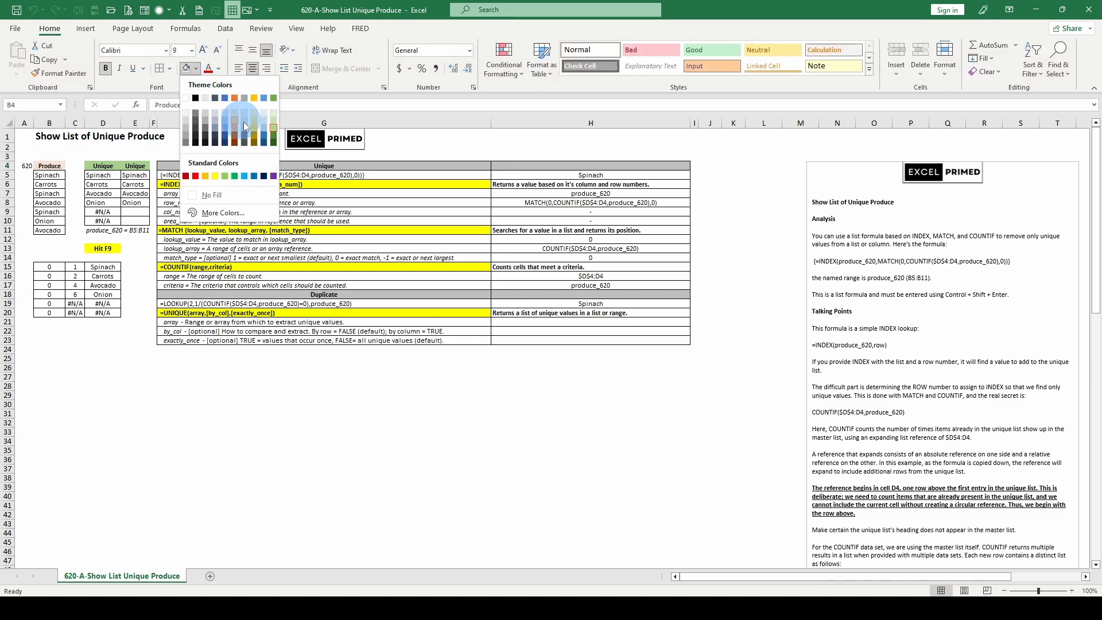
click(274, 111)
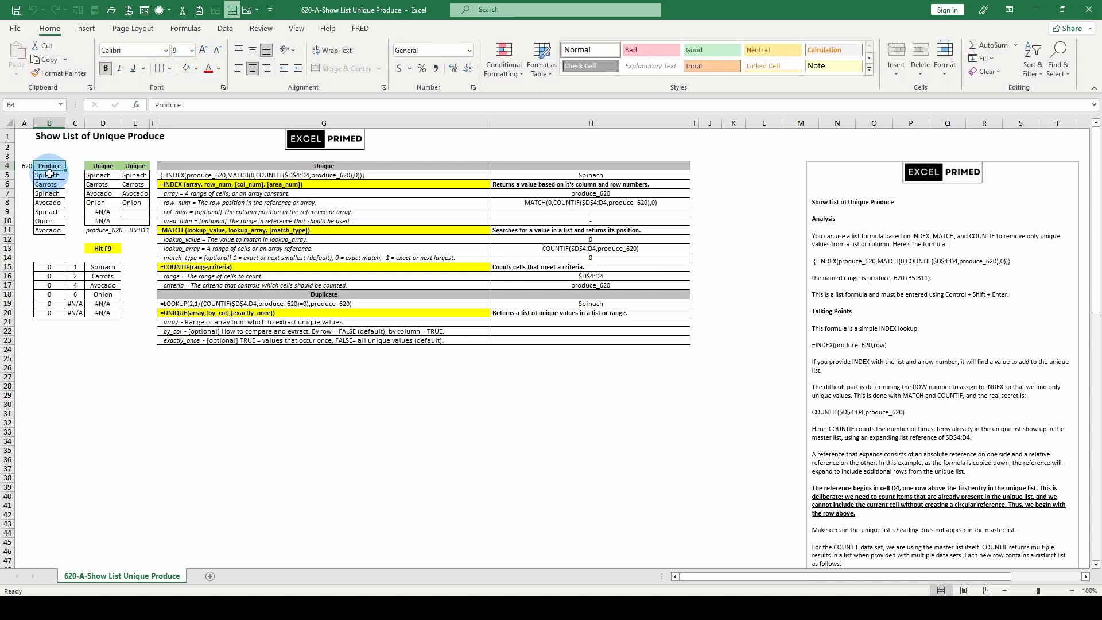
click(49, 175)
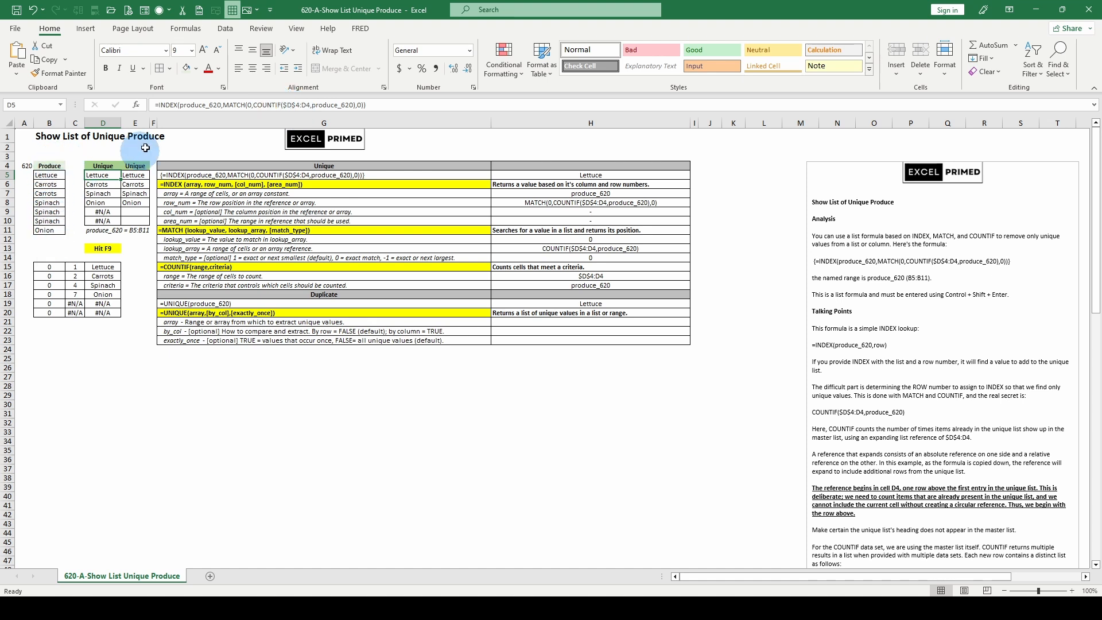
Examine the lookup_value, lookup_array and match_type arguments of MATCH in D5's formula, leaving the formula unedited
click(249, 104)
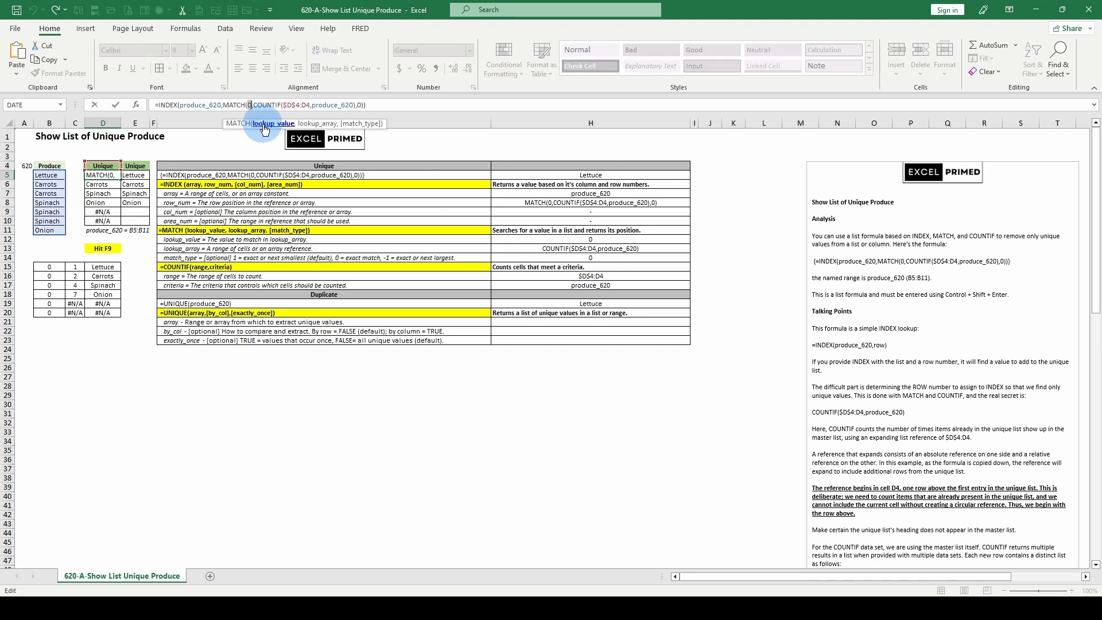
click(310, 125)
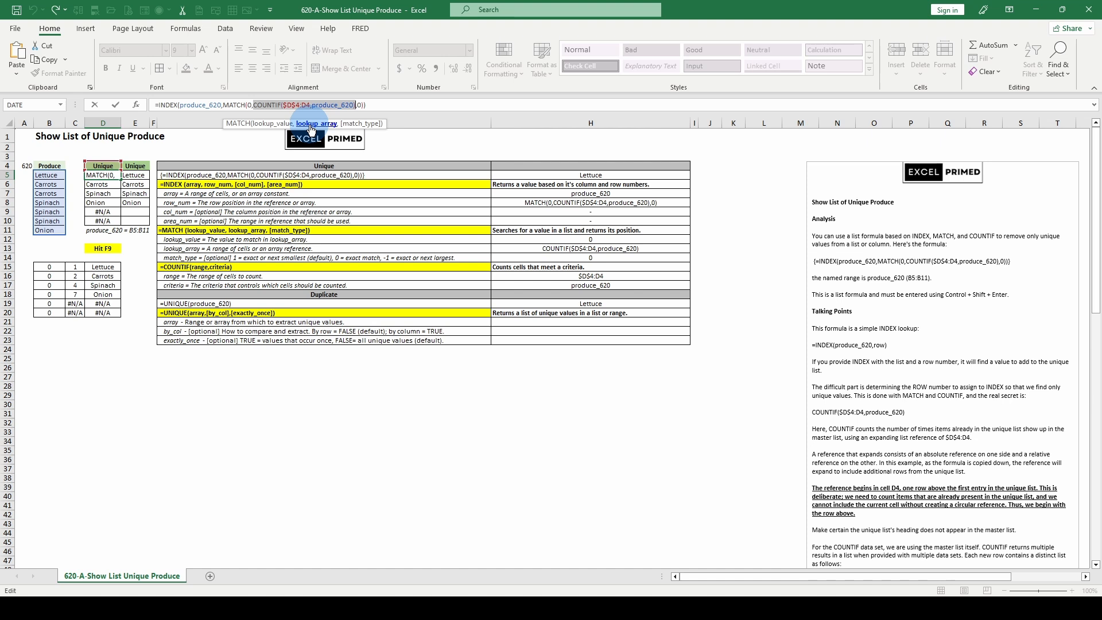
click(355, 124)
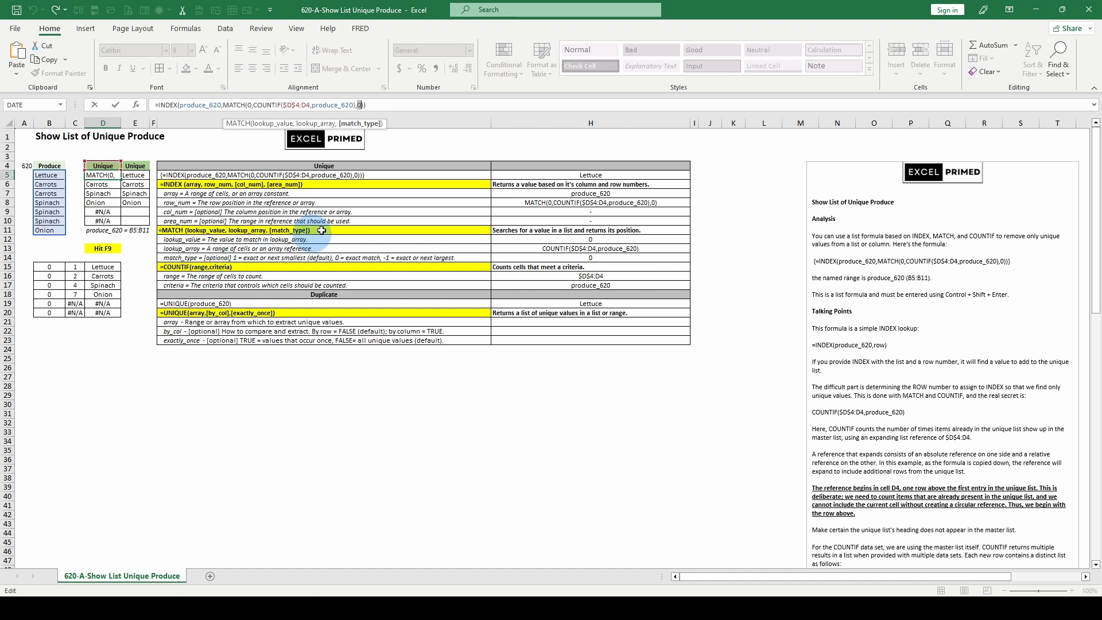
click(315, 124)
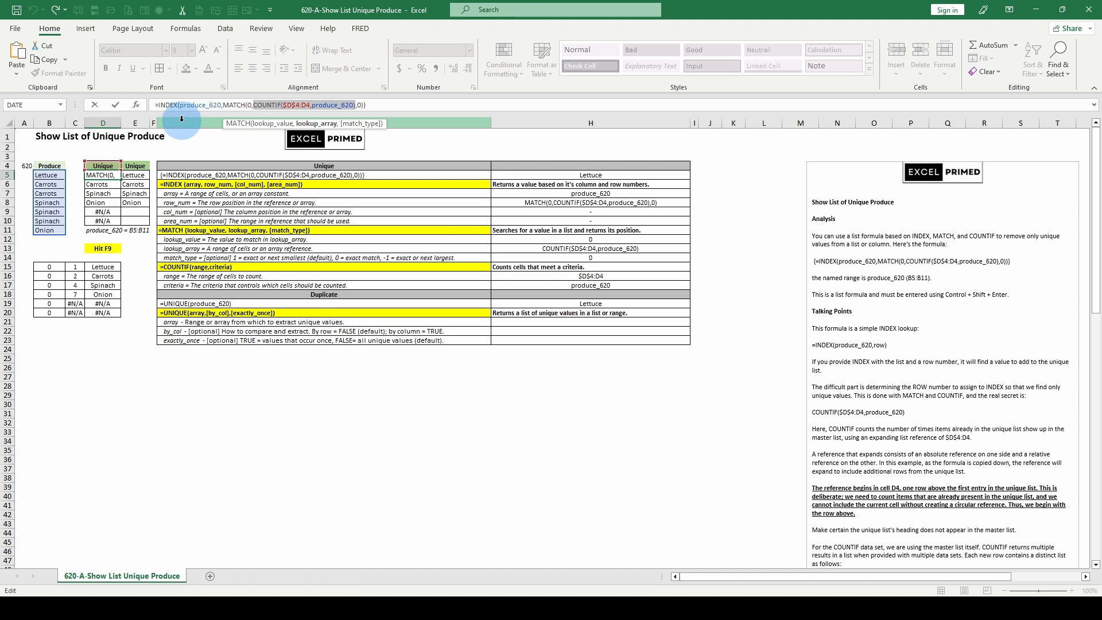
key(Escape)
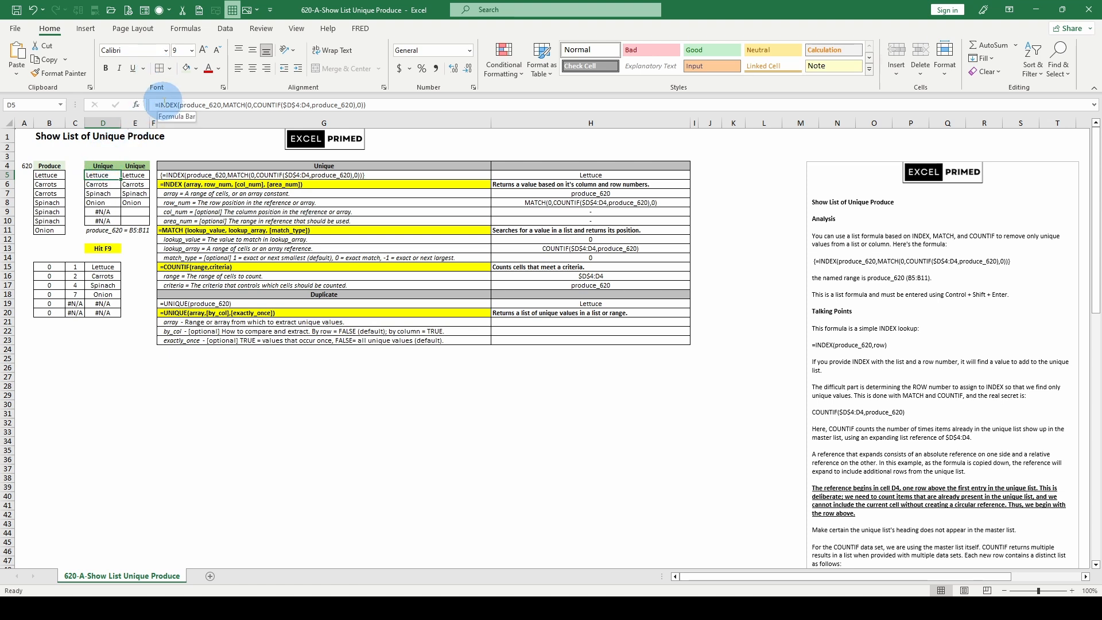
Inspect the produce_620 array in D5's INDEX formula and evaluate its row_num argument in place, discarding the edit
double_click(189, 105)
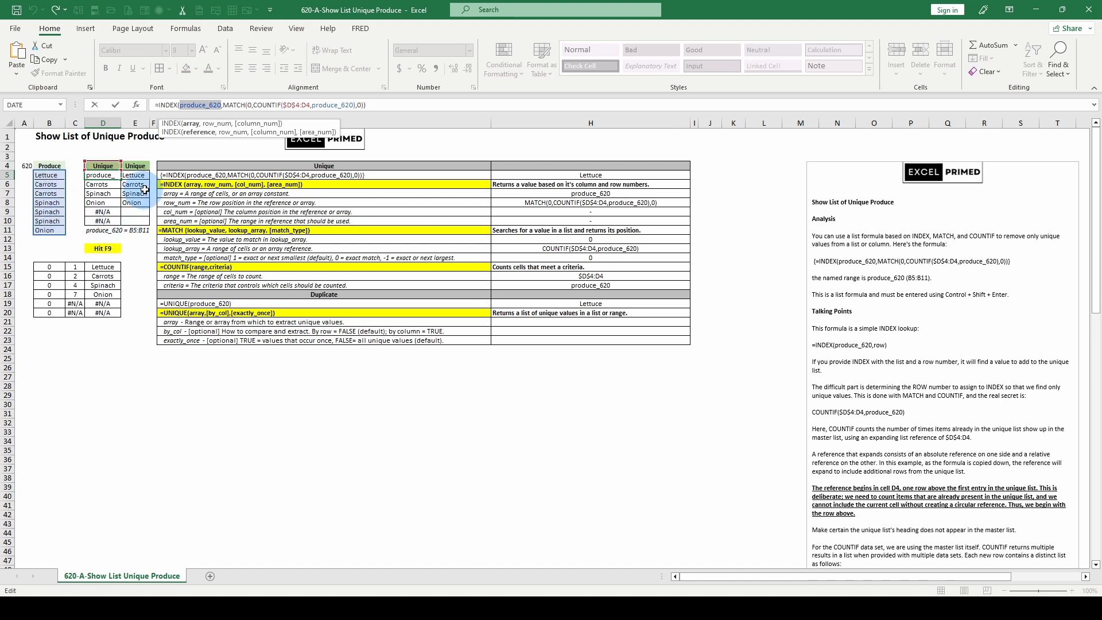
click(218, 131)
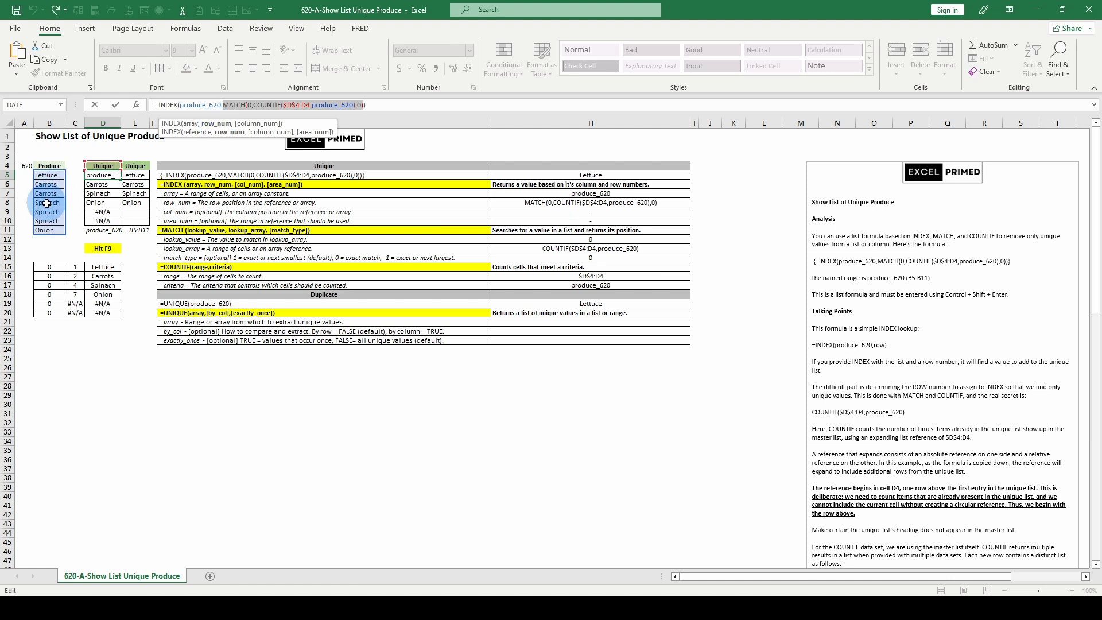
text(1)
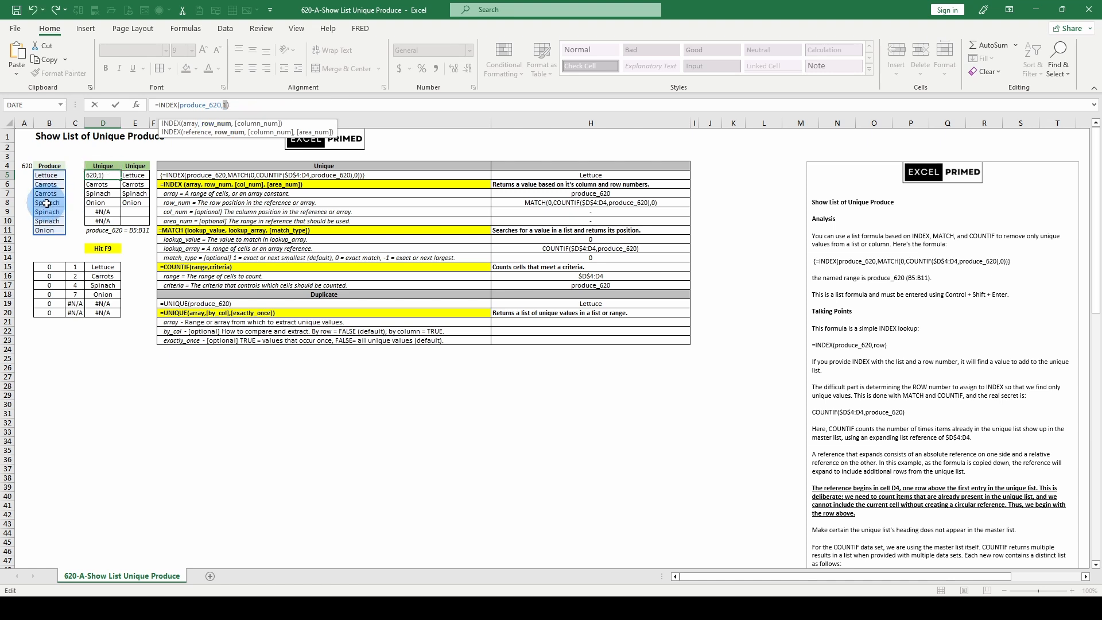
key(Escape)
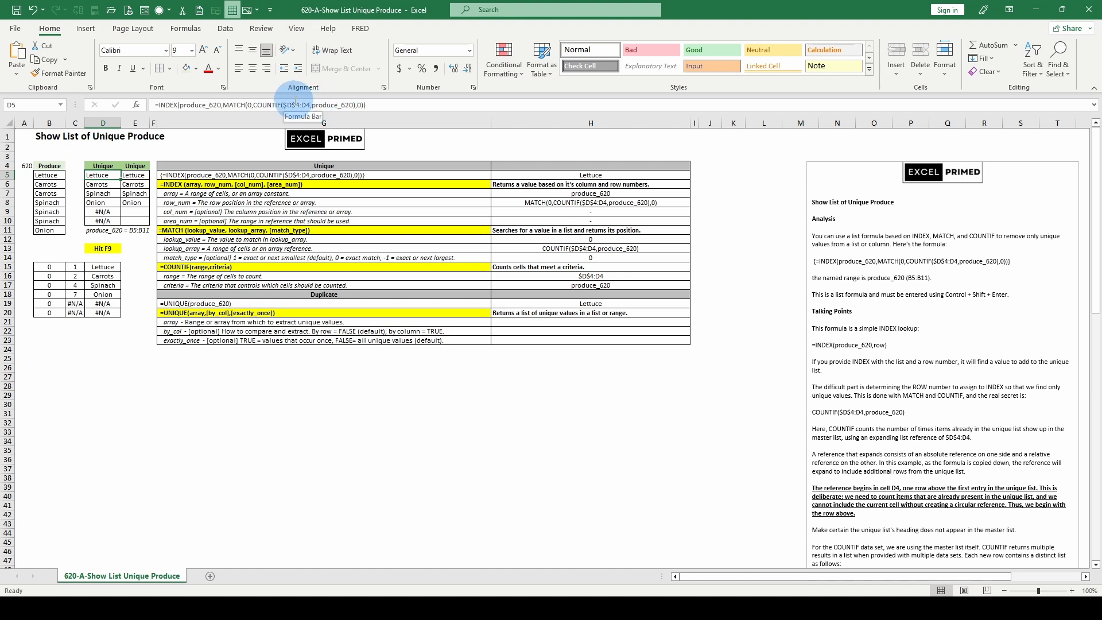
Compare the expanding $D$4 references in the unique list formulas in column D and the COUNTIF helper cells B15, B17 and B20
click(114, 184)
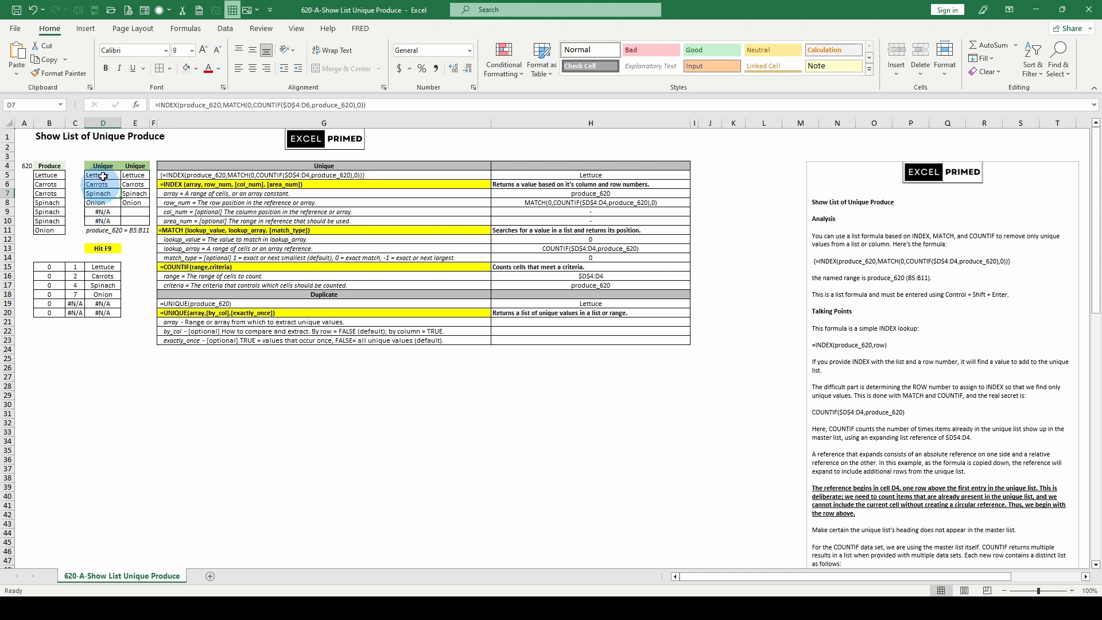
click(95, 173)
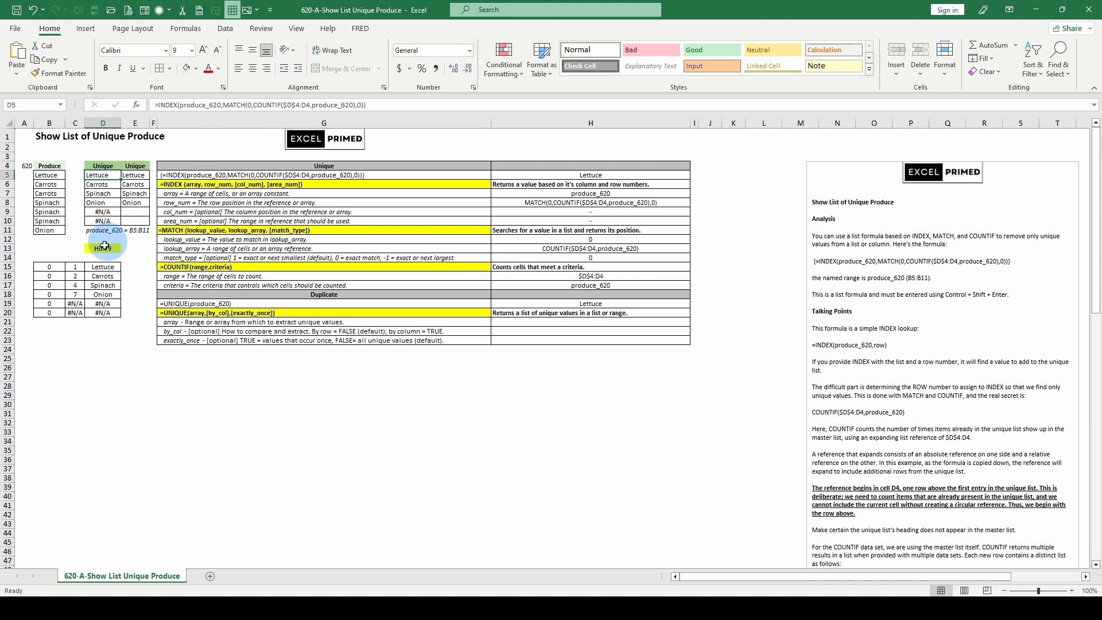
click(45, 266)
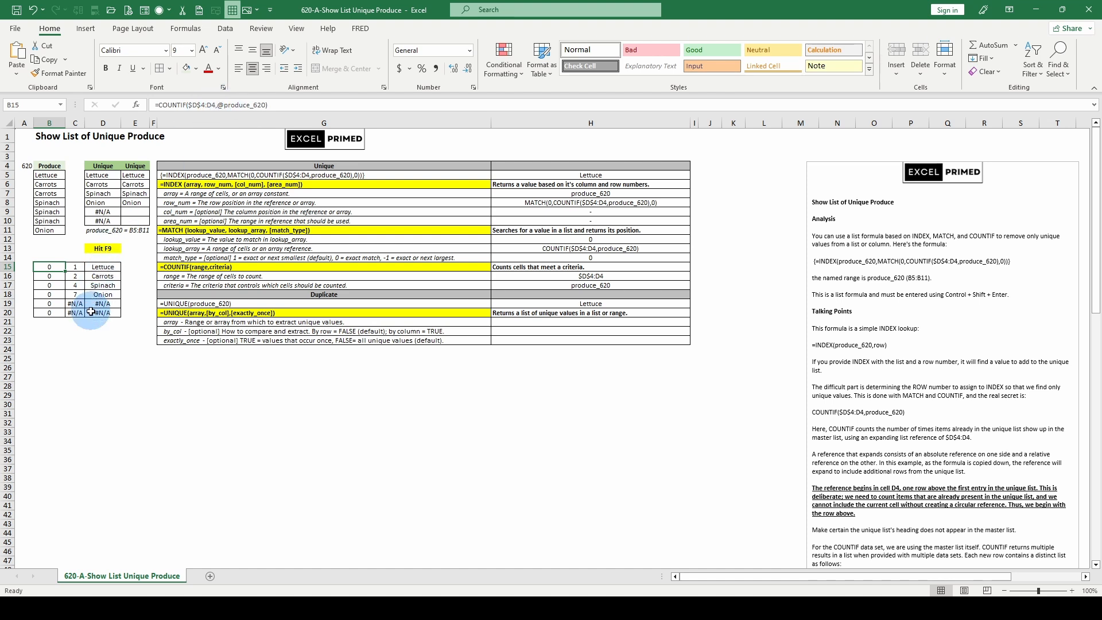
click(52, 285)
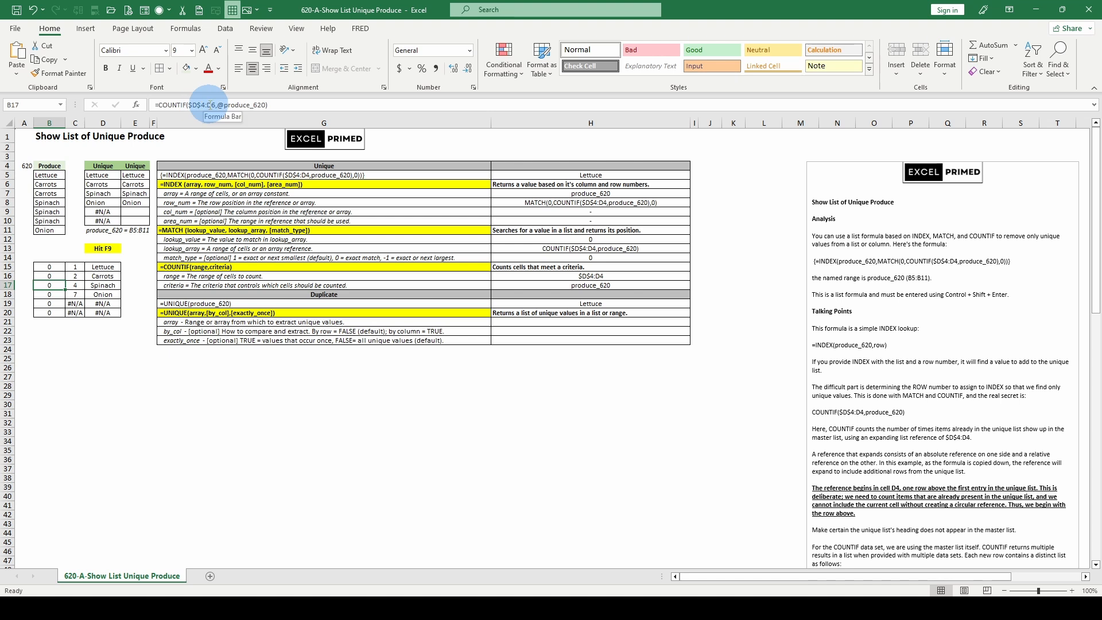
click(49, 311)
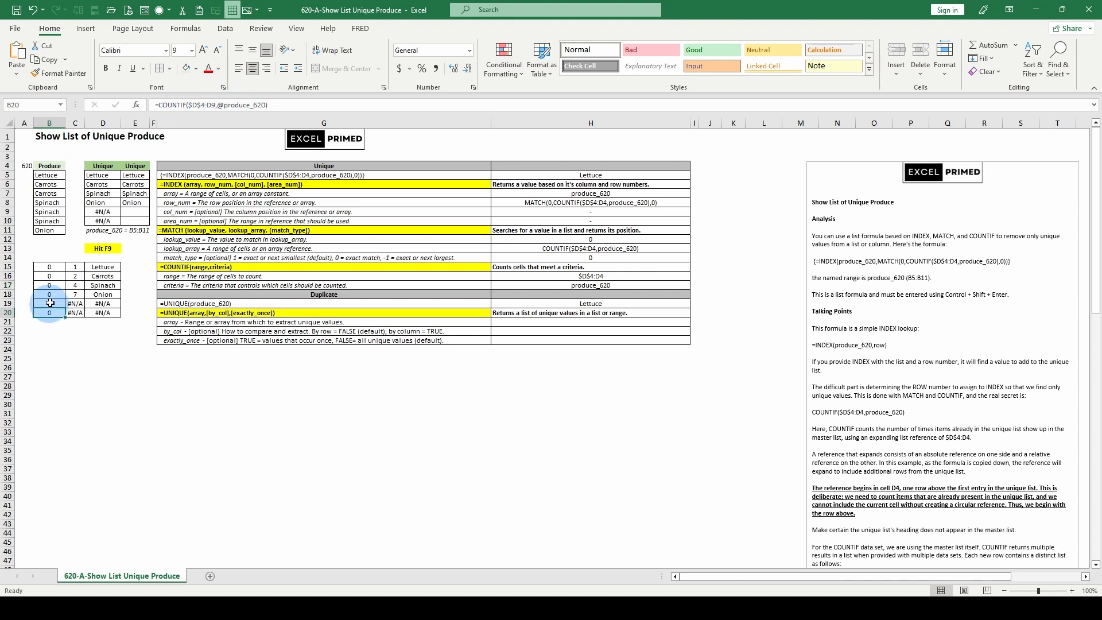
Evaluate the COUNTIF lookup array inside D5's MATCH function to view its array of counts, discarding the edit
click(112, 174)
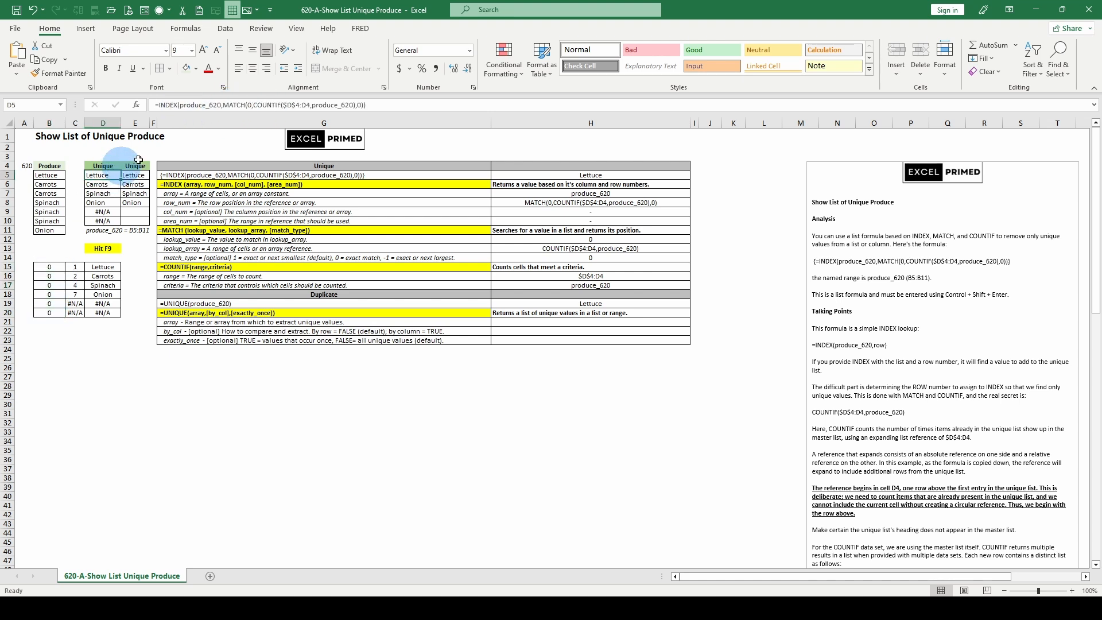
click(266, 105)
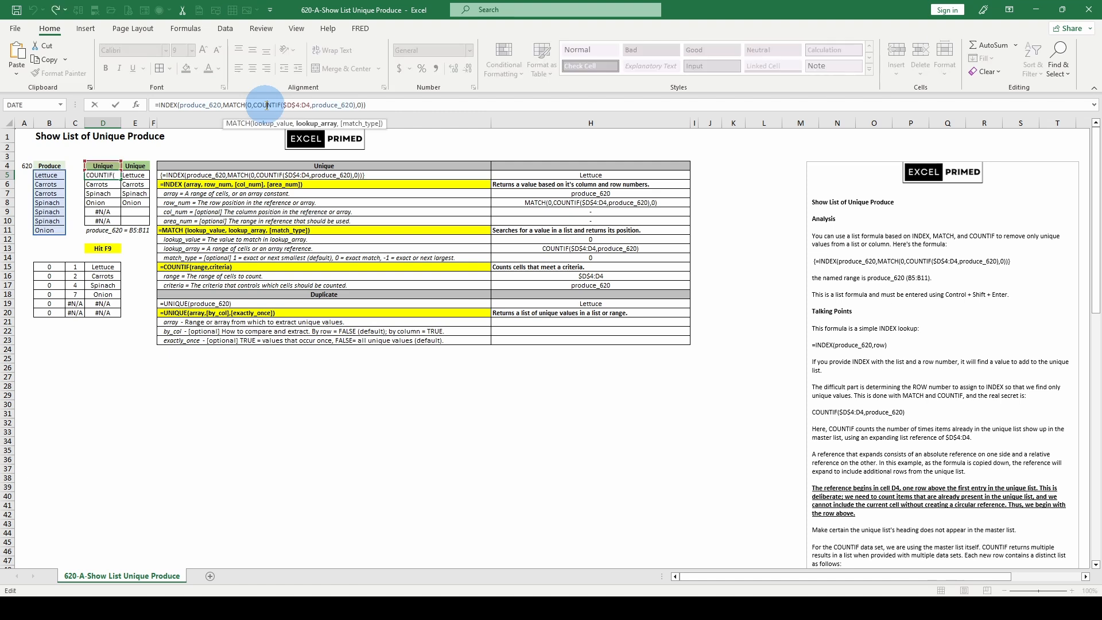
click(313, 123)
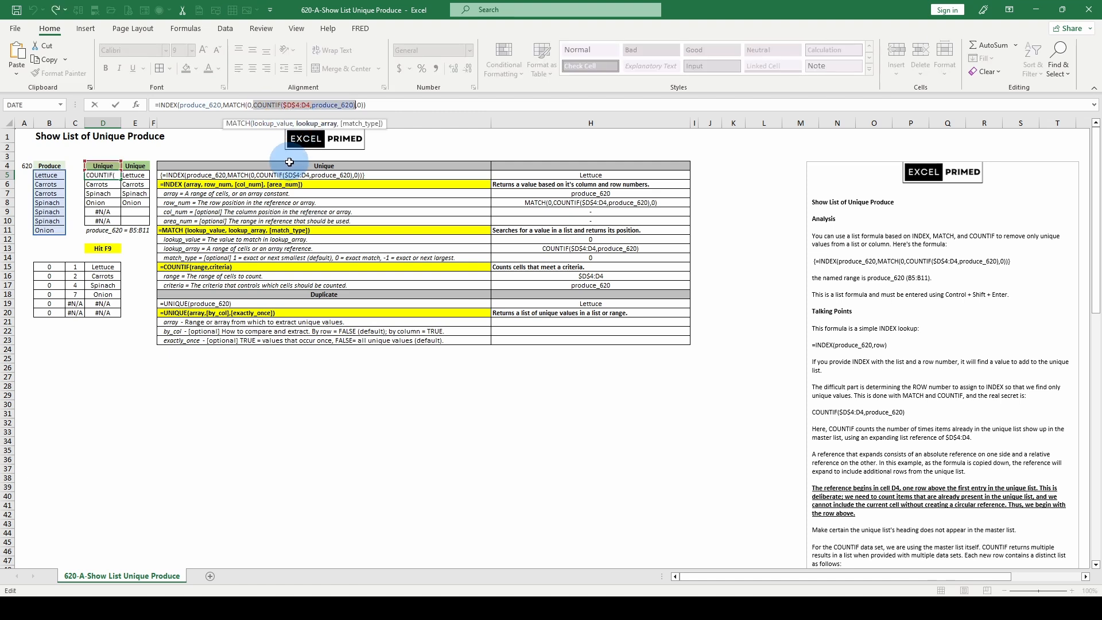
key(F9)
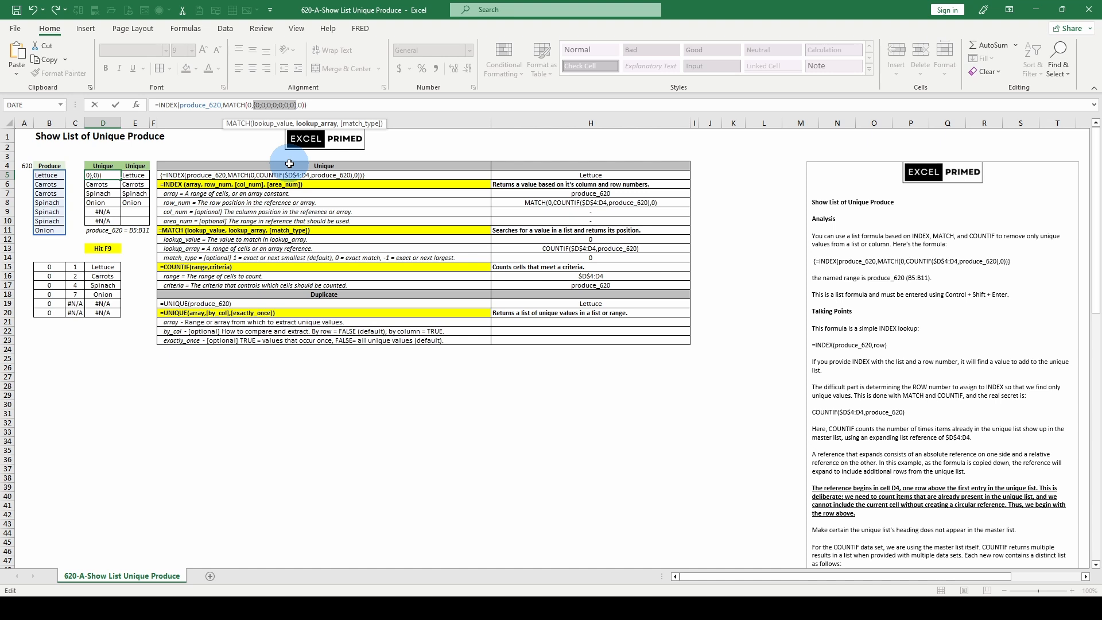
key(Escape)
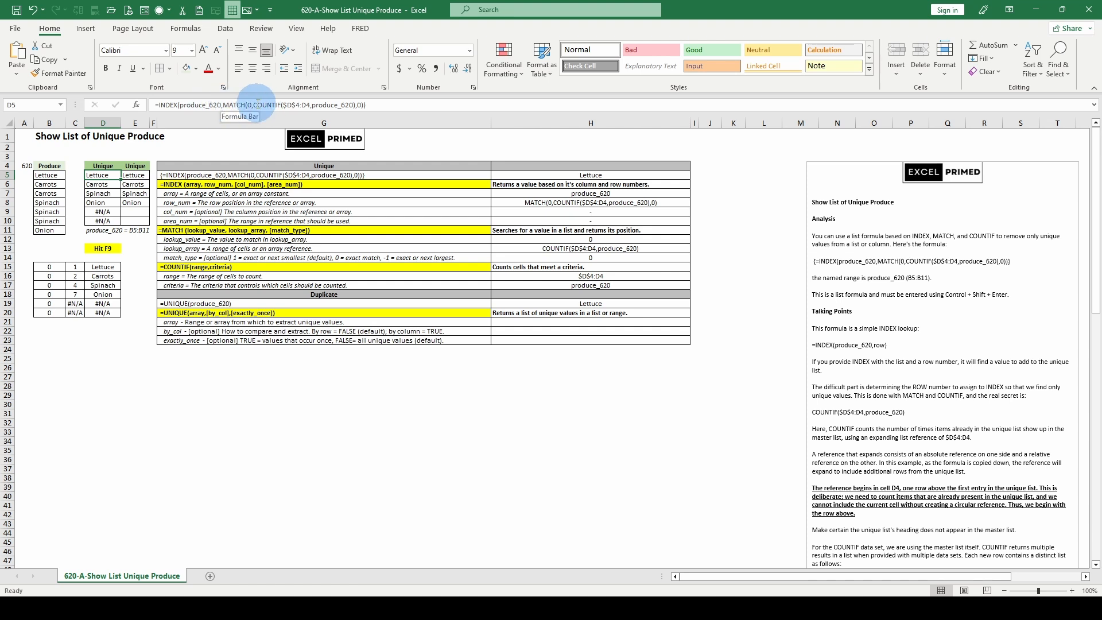
Evaluate the COUNTIF($D$4:D5,produce_620) lookup array in D6's formula to view its counts, discarding the edit
click(102, 184)
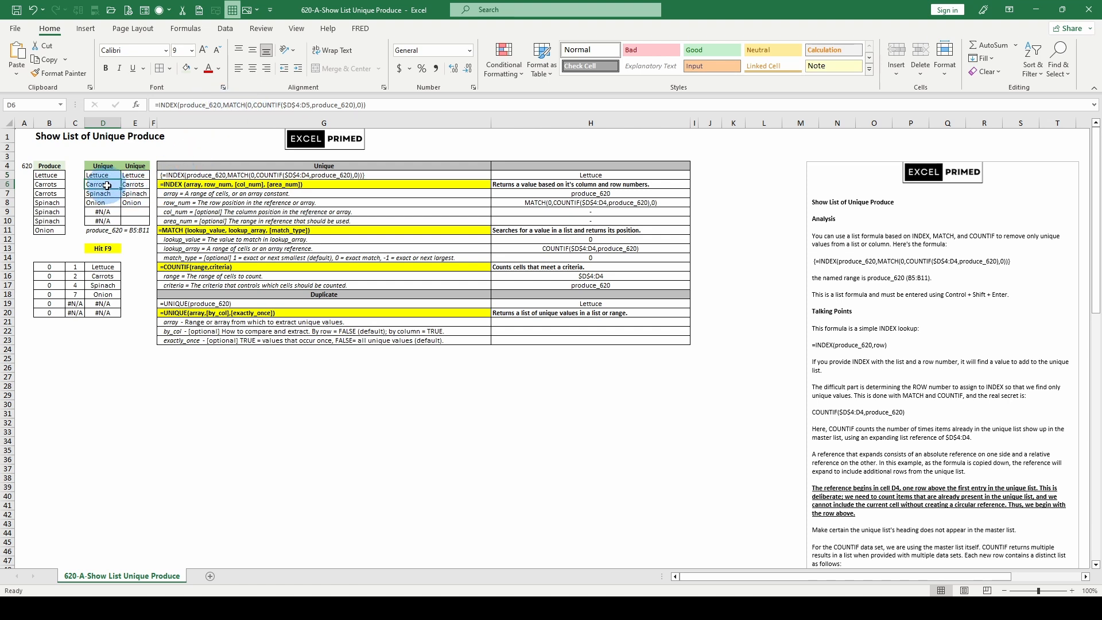
click(235, 105)
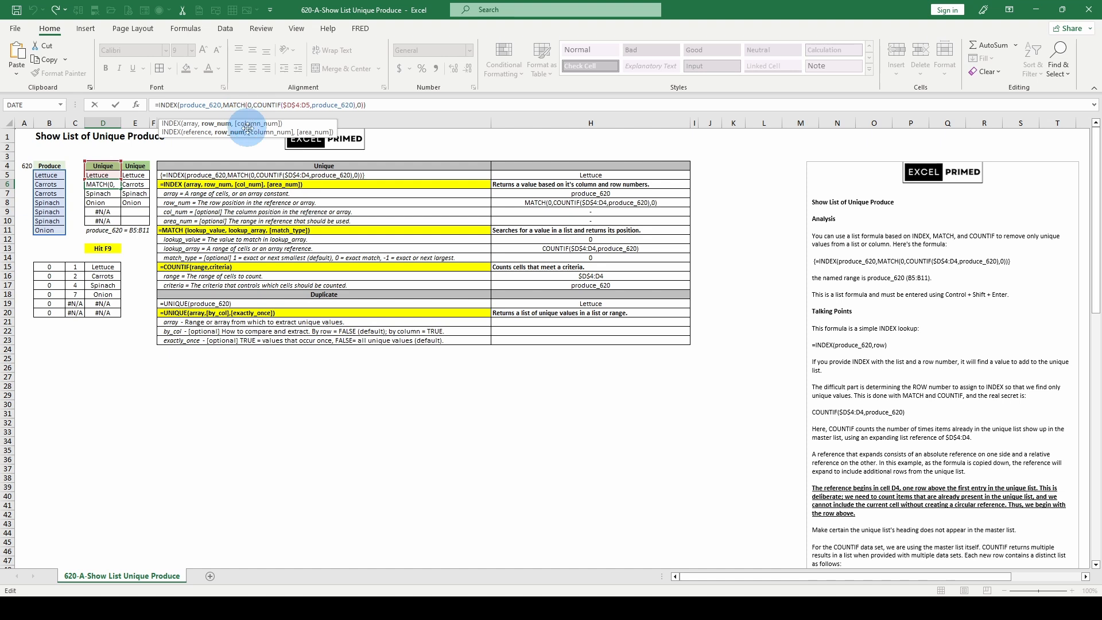
click(262, 104)
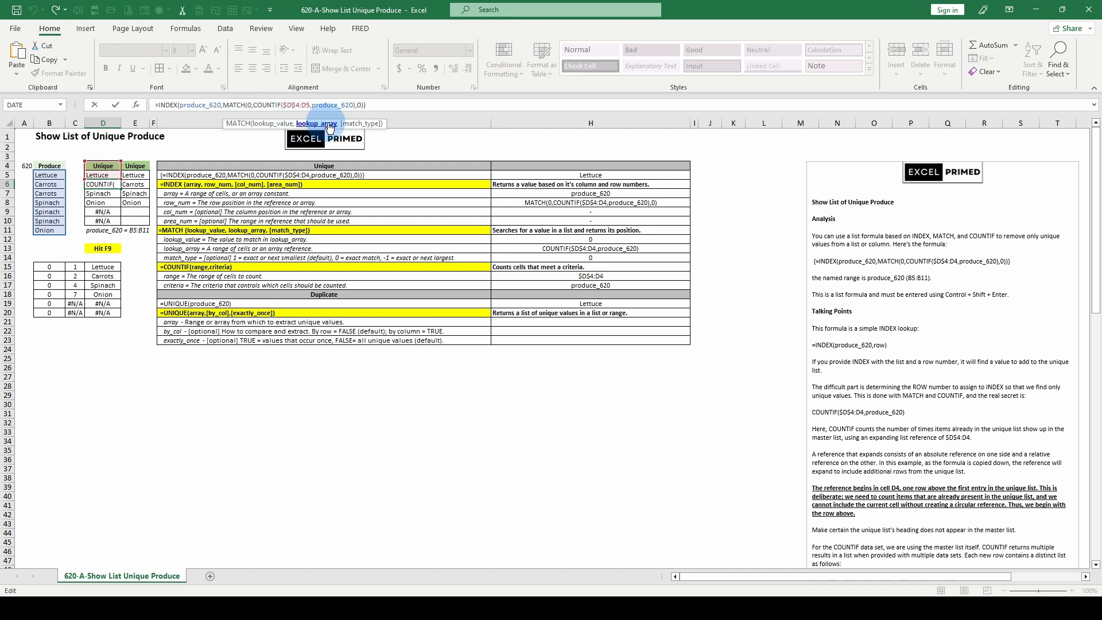
click(312, 124)
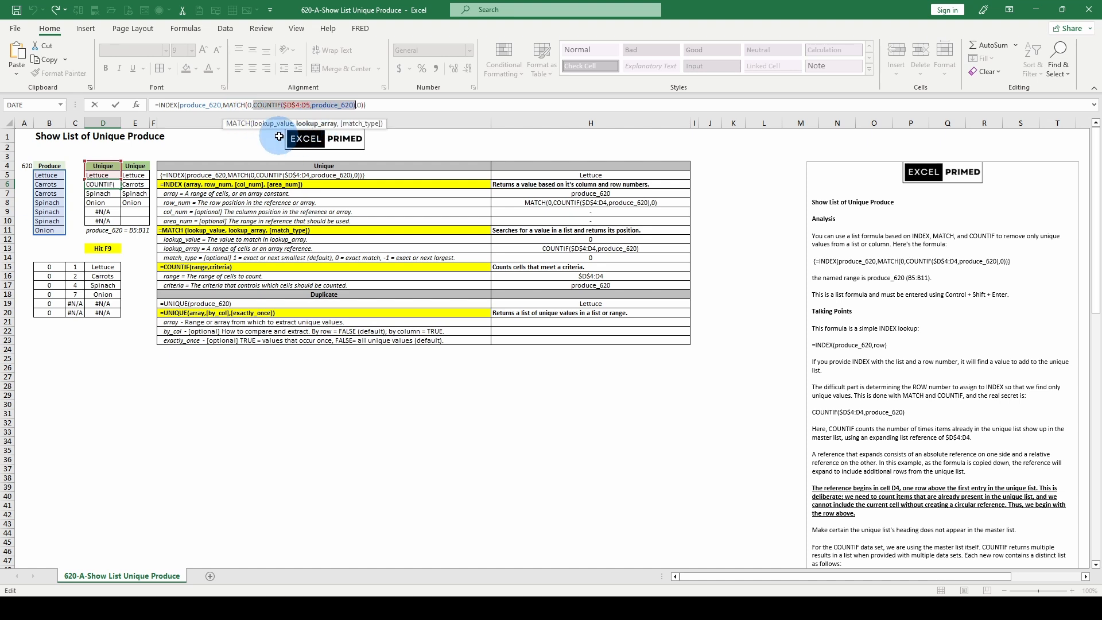
key(F9)
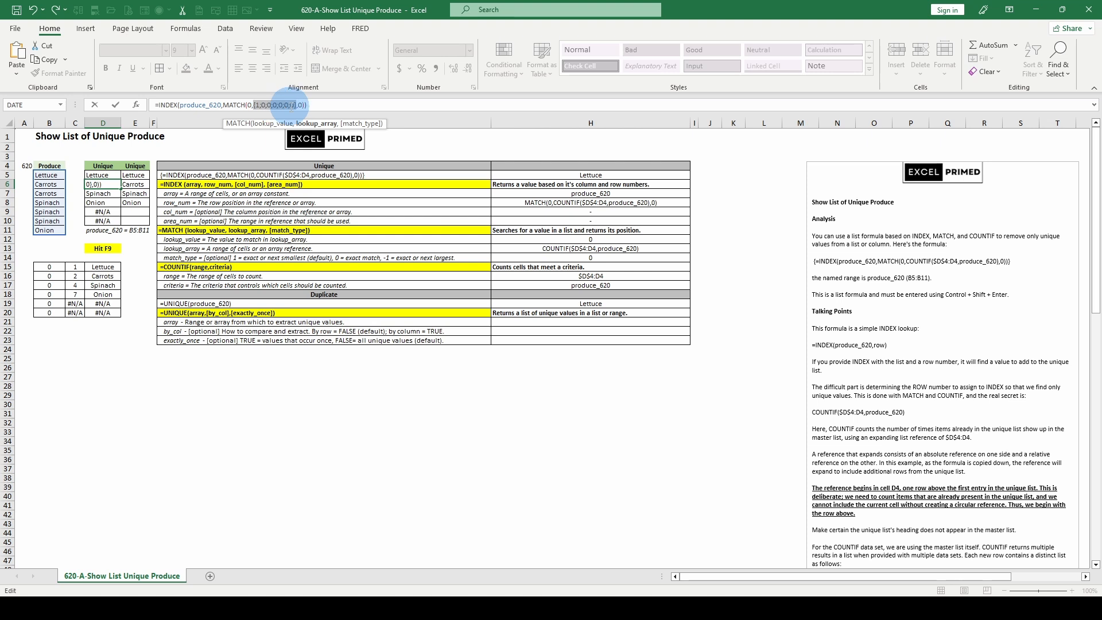
key(Escape)
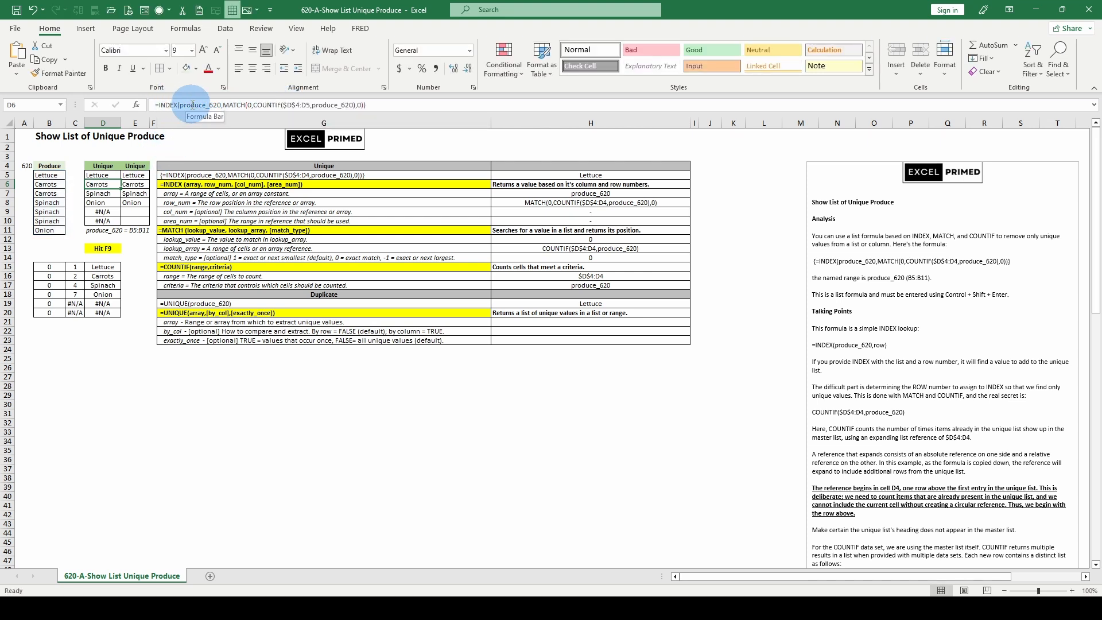
Evaluate the whole MATCH row_num argument of INDEX in D6's formula, discarding the edit
click(241, 104)
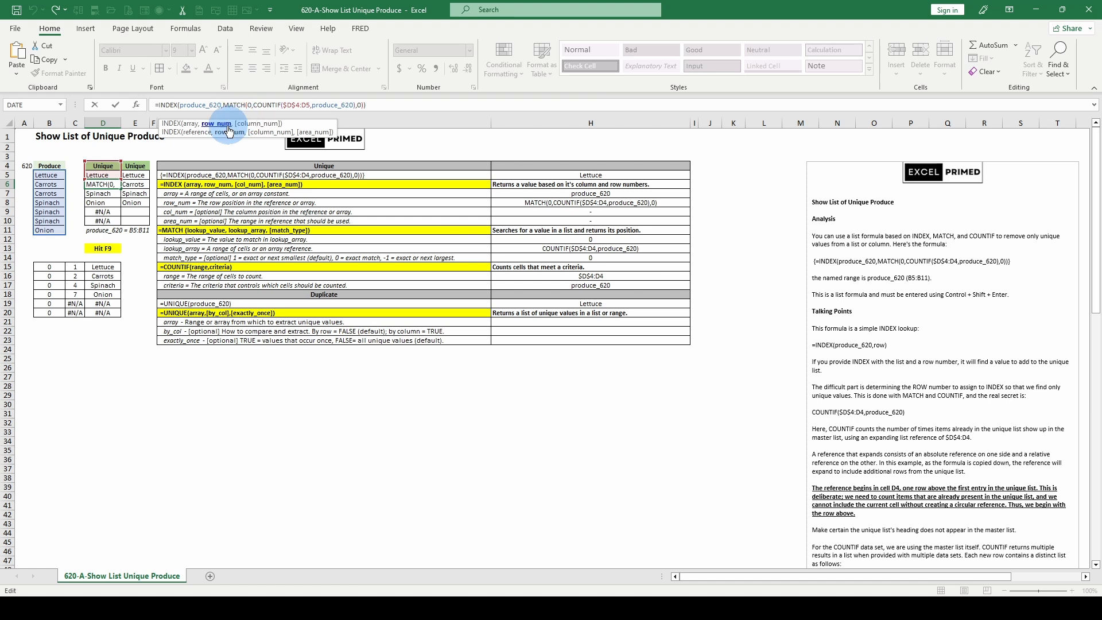
click(219, 124)
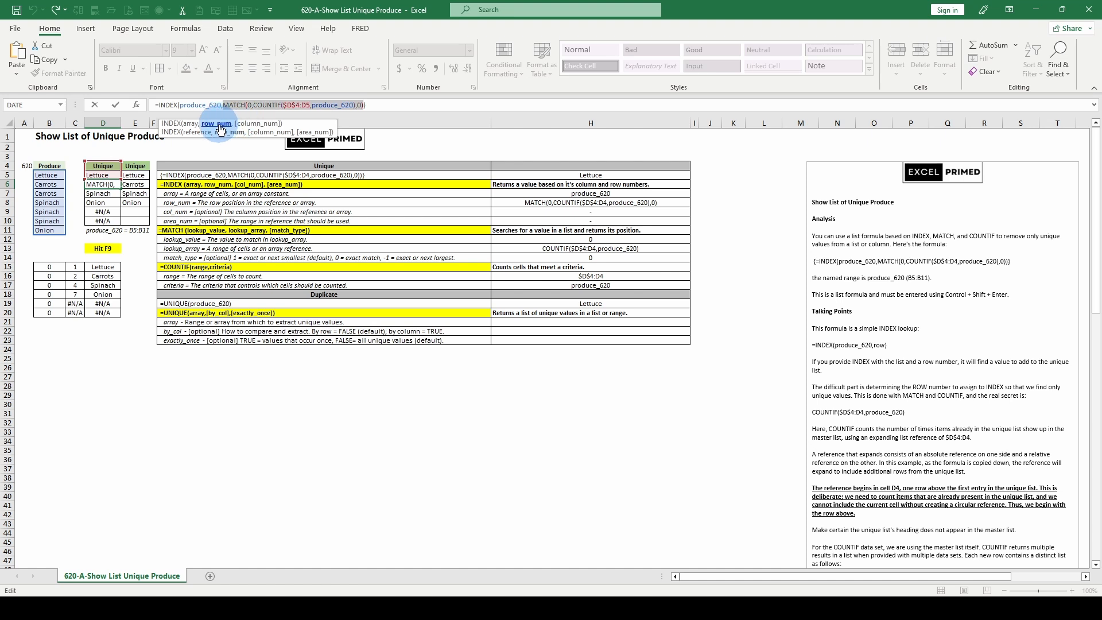
key(F9)
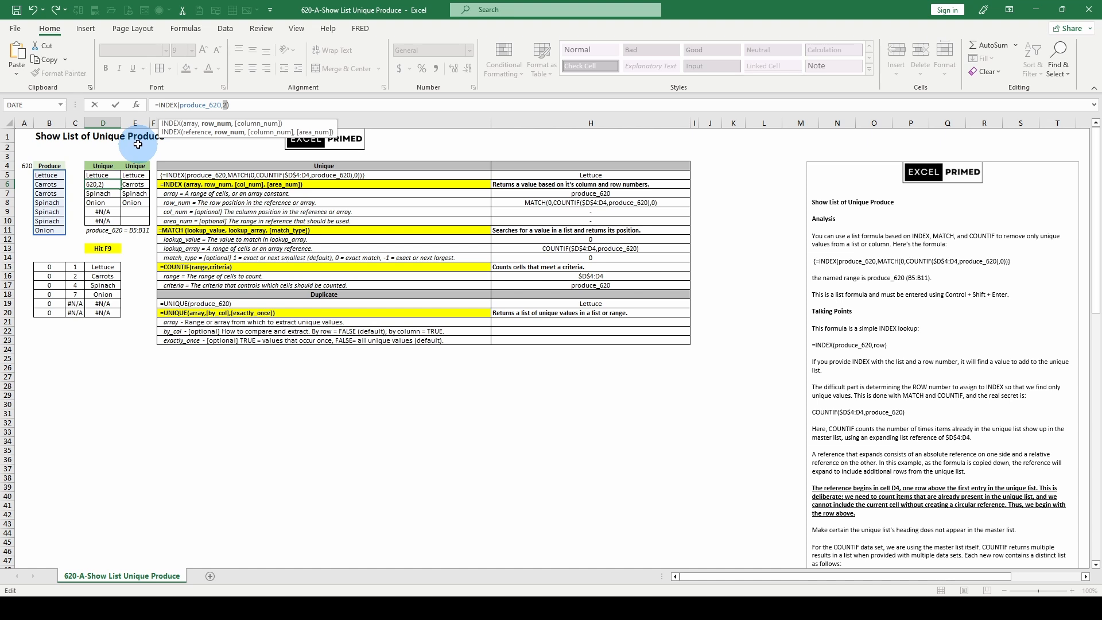
key(Escape)
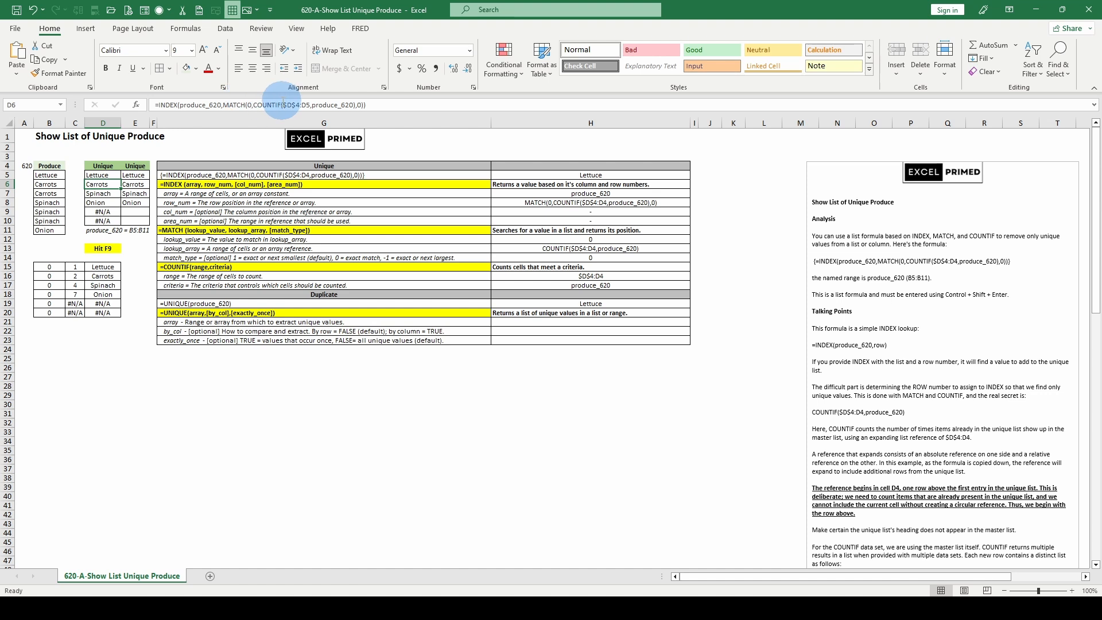
click(267, 105)
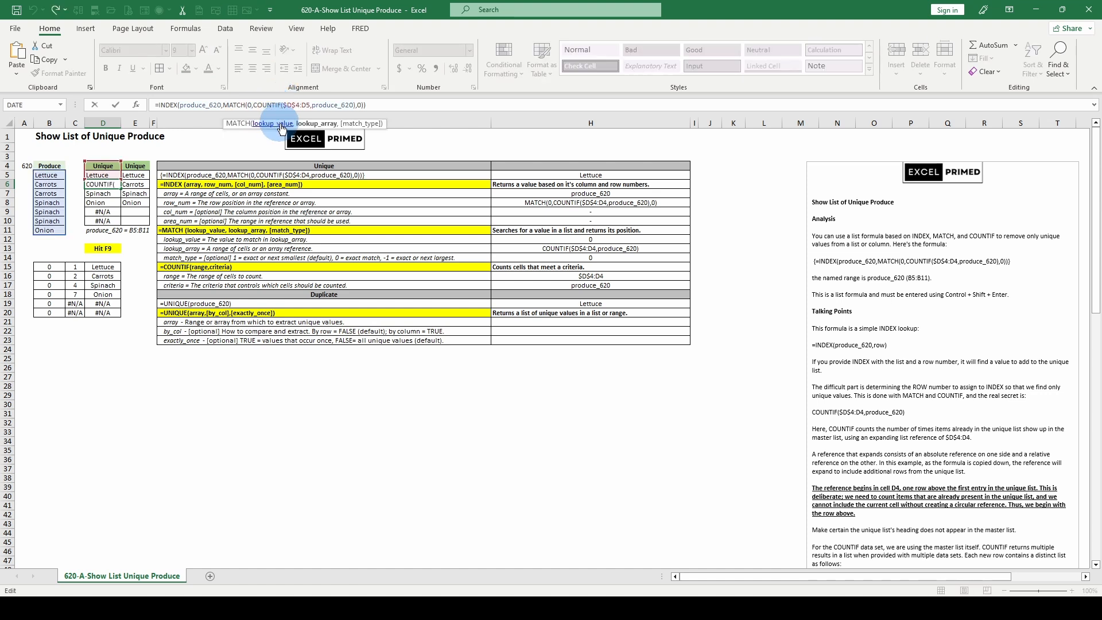
click(307, 123)
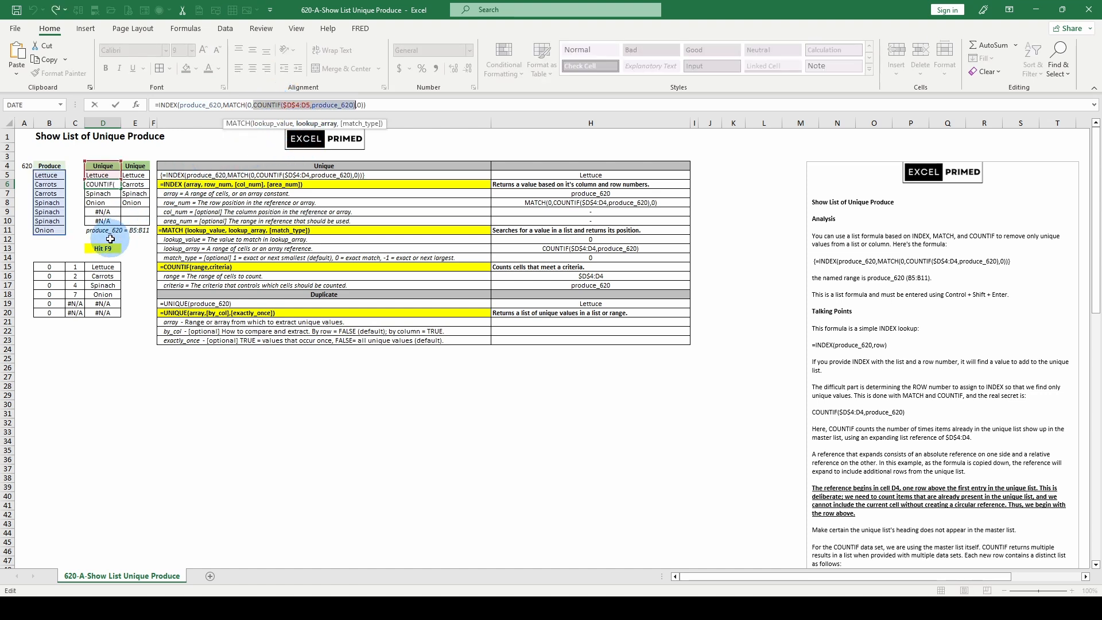
key(Escape)
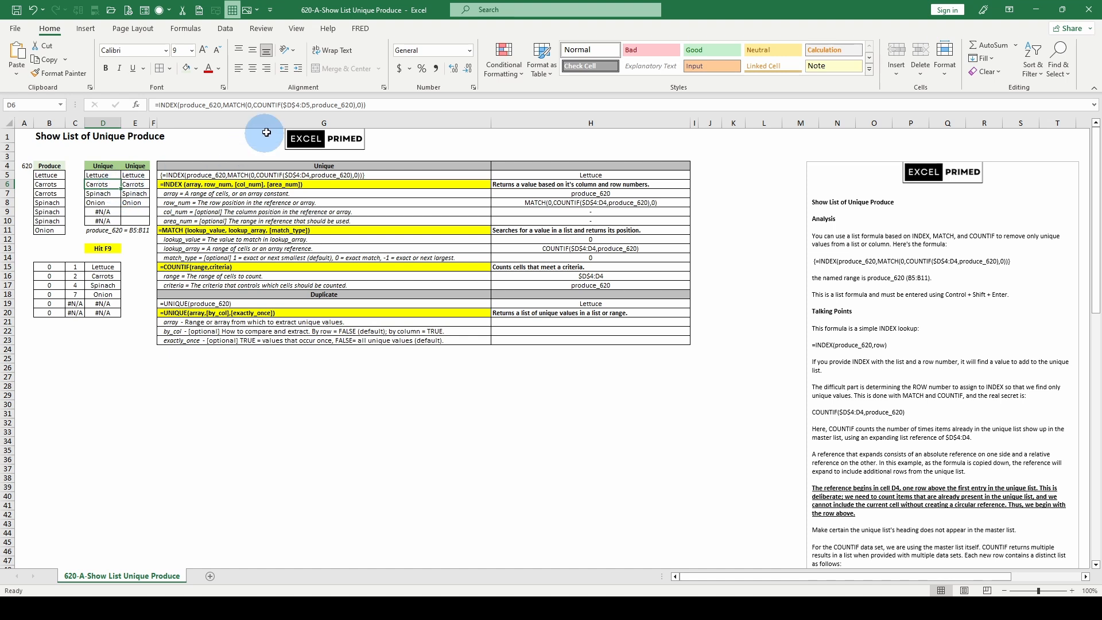
Evaluate the COUNTIF($D$4:D5,produce_620) lookup array of MATCH in D6 once more, discarding the edit
double_click(288, 105)
click(258, 106)
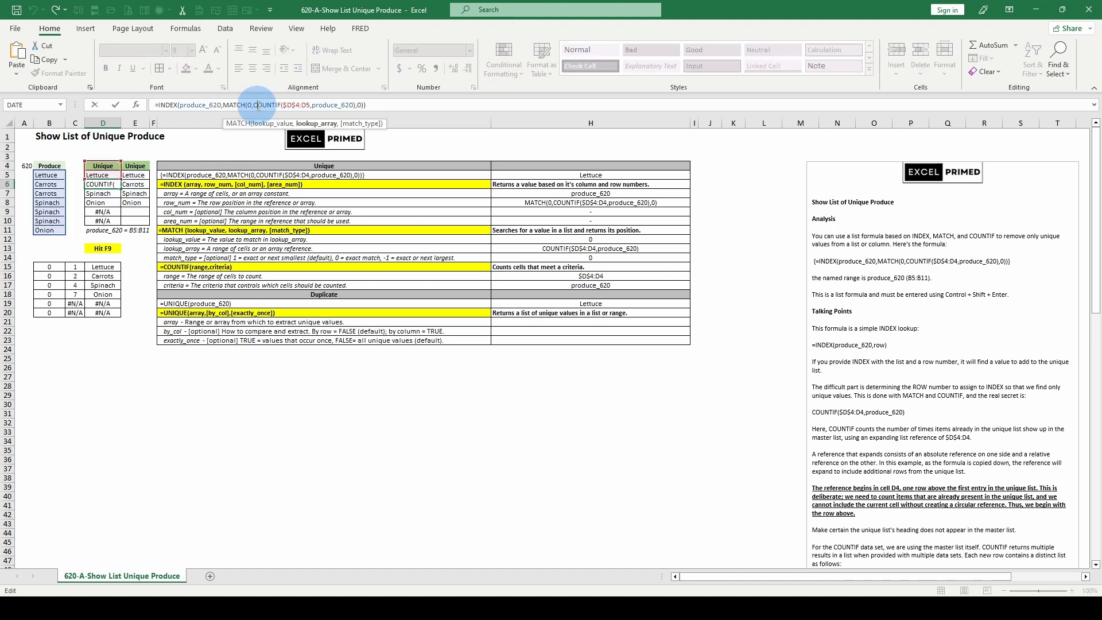
click(309, 124)
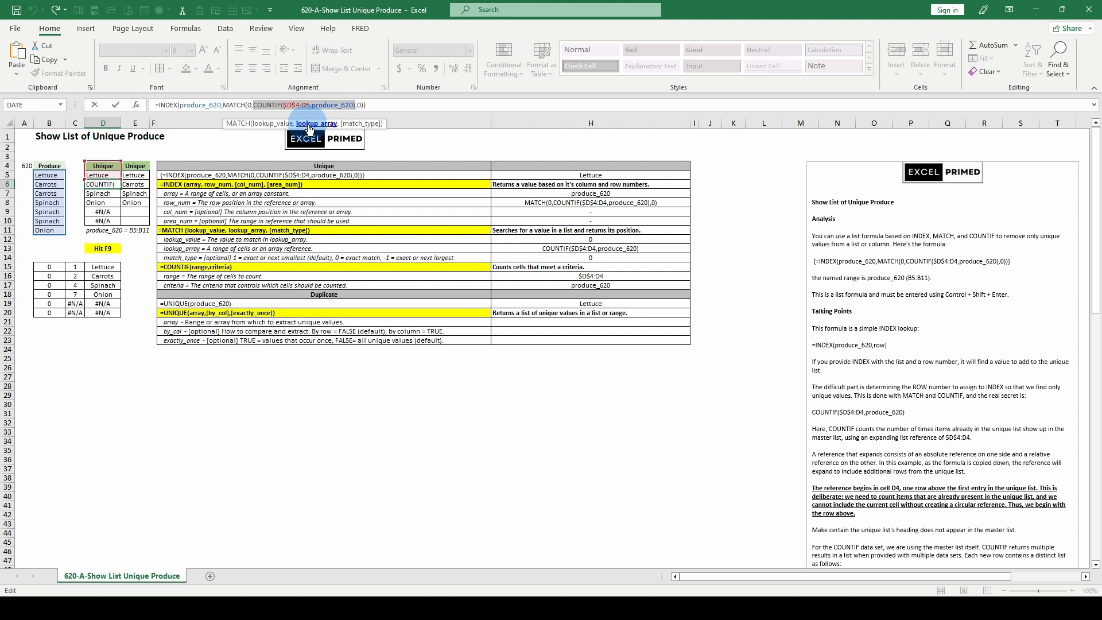
key(F9)
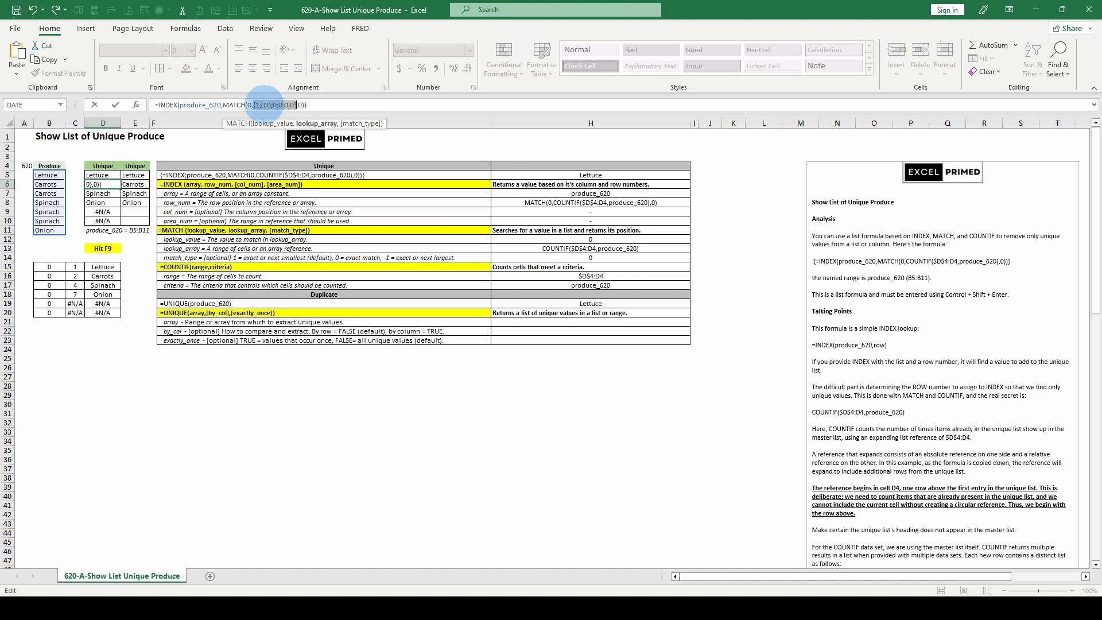
key(Escape)
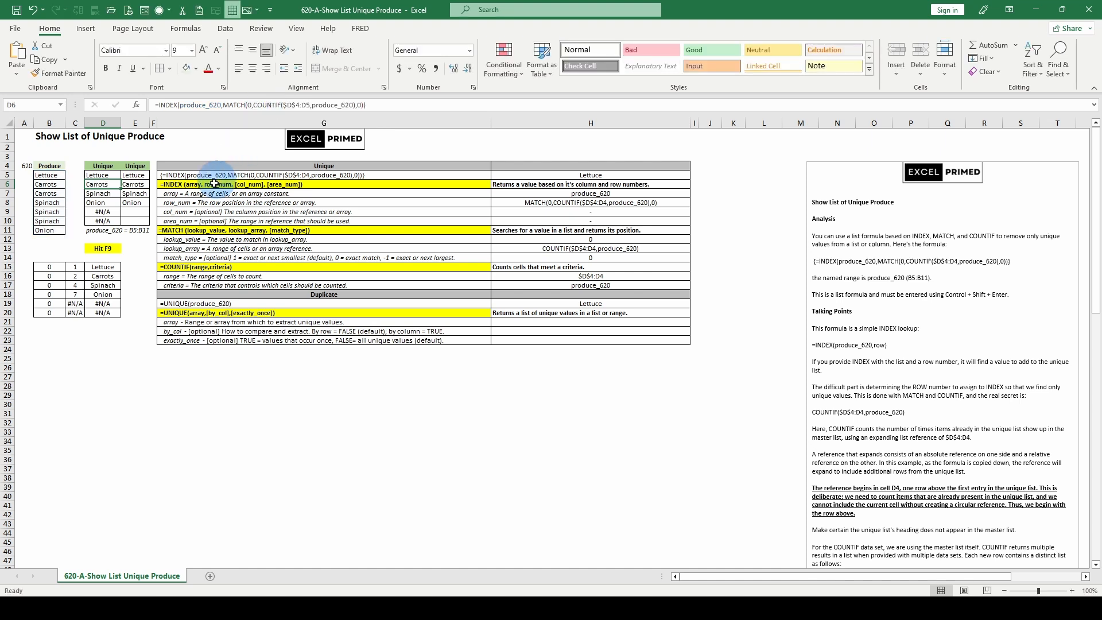
Evaluate the whole MATCH row_num argument of INDEX in D8's formula, then restore the formula text
click(103, 202)
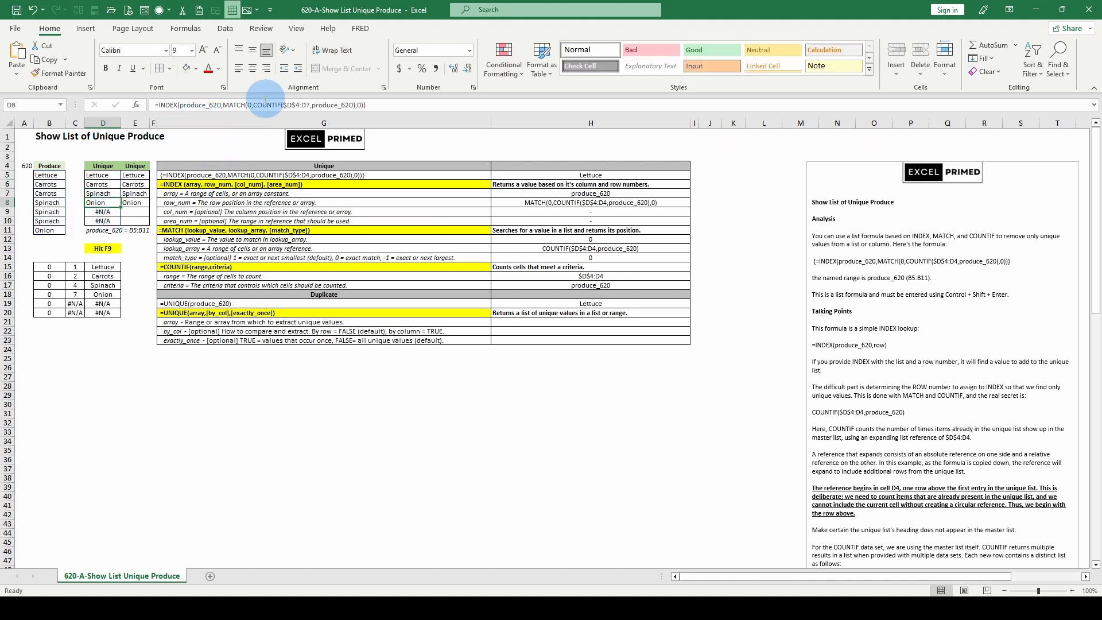
click(233, 105)
click(218, 123)
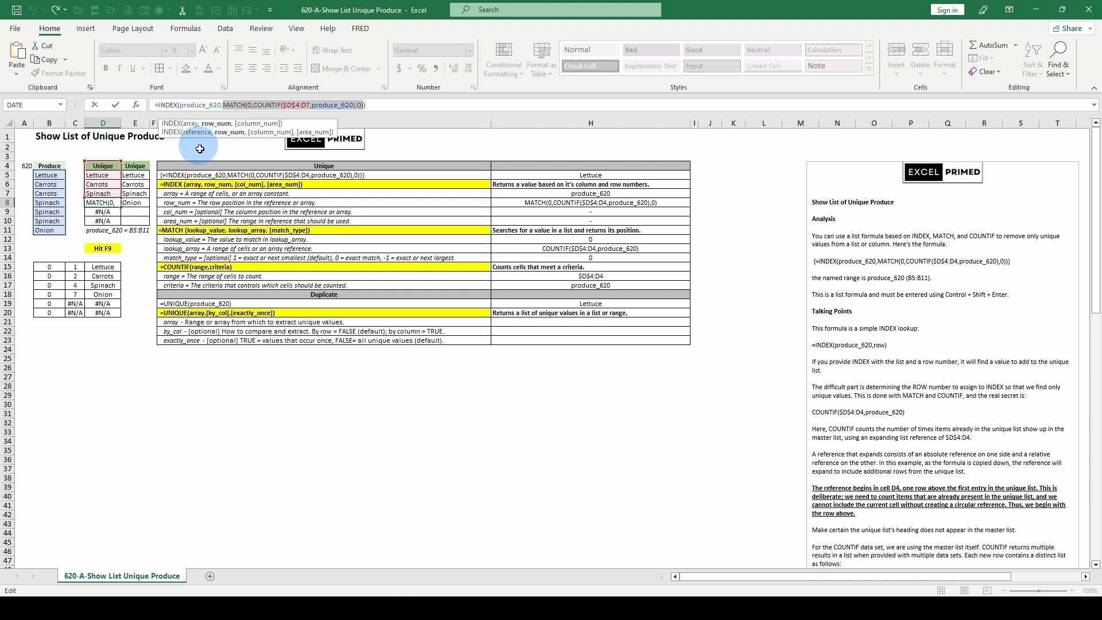
key(F9)
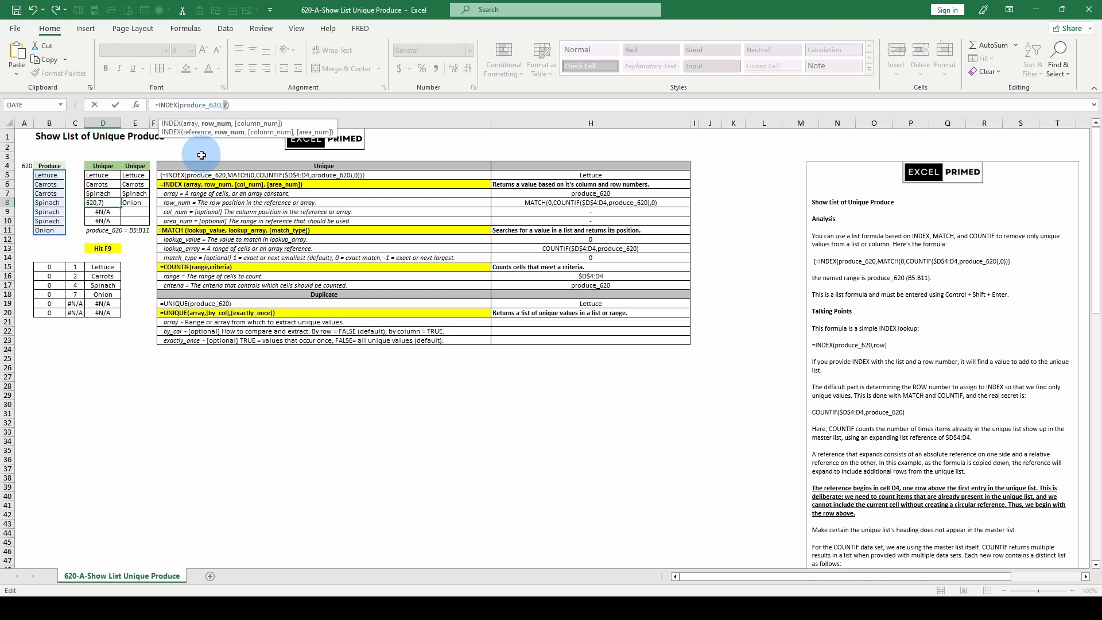
key(ctrl+z)
Evaluate the COUNTIF($D$4:D7,produce_620) lookup array inside D8's MATCH function to view its counts, discarding the edit
click(259, 105)
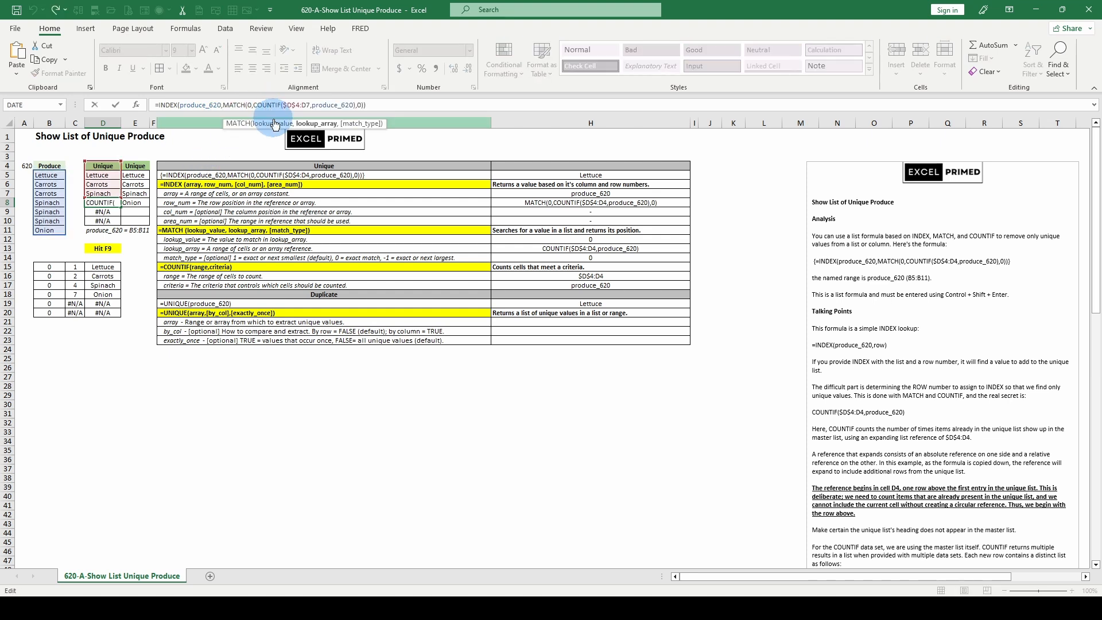
click(313, 124)
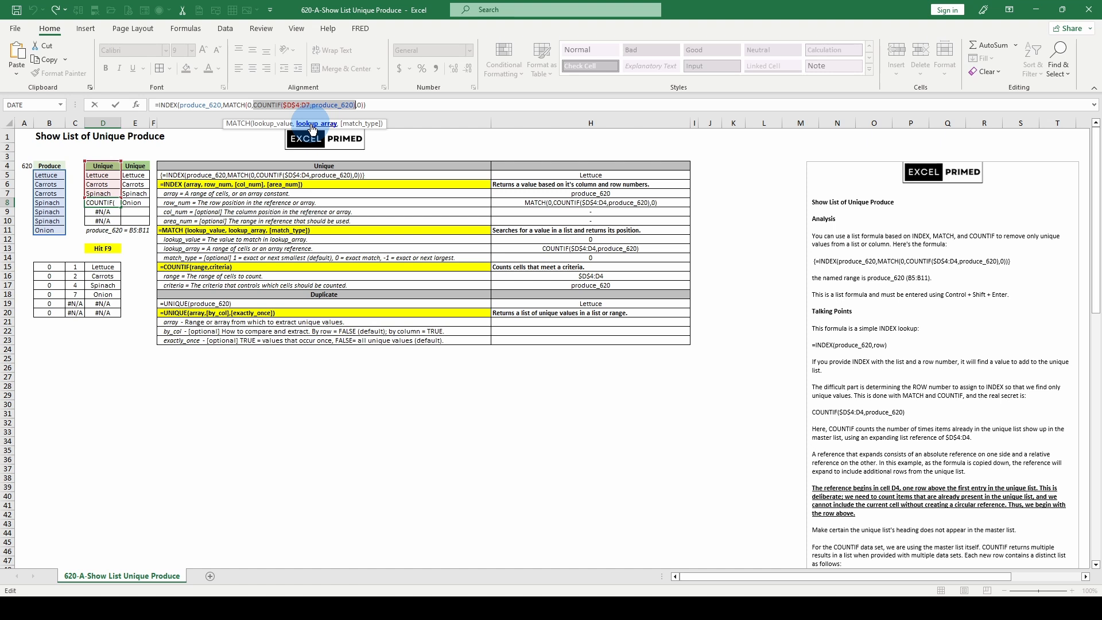
key(F9)
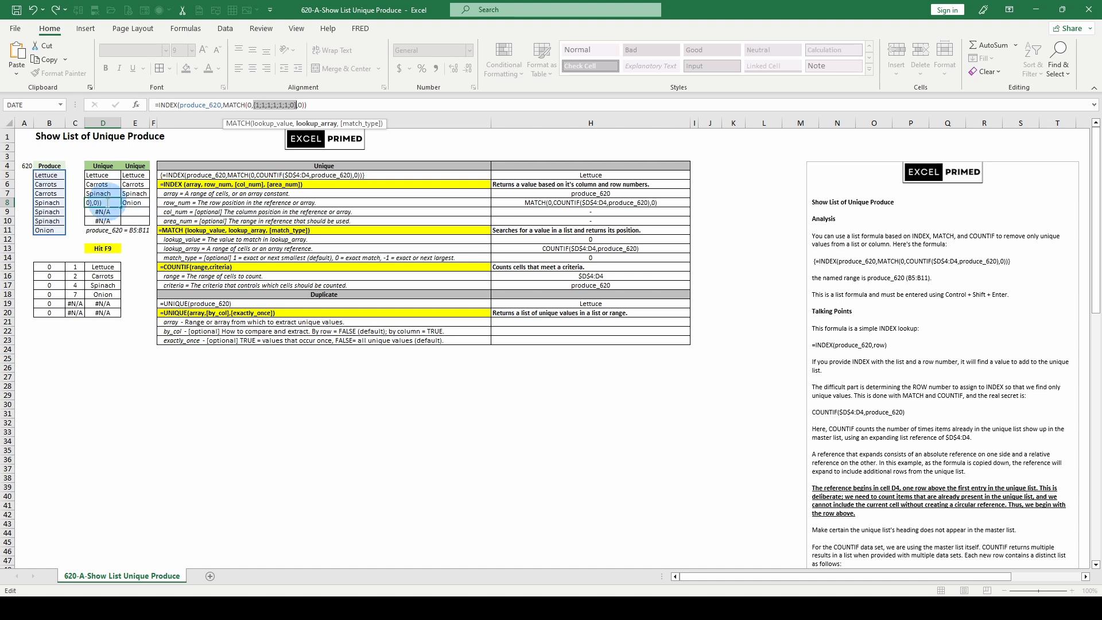
key(Escape)
Compare D8's formula with the COUNTIF, MATCH and full INDEX helper formulas in B15, C15 and D15
click(49, 267)
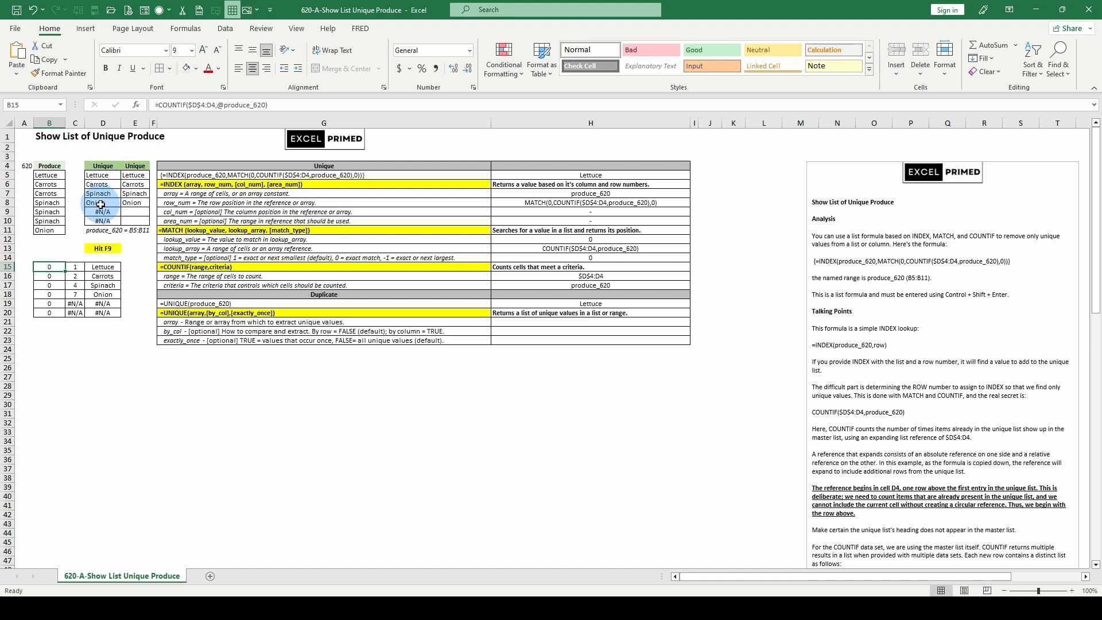
click(101, 203)
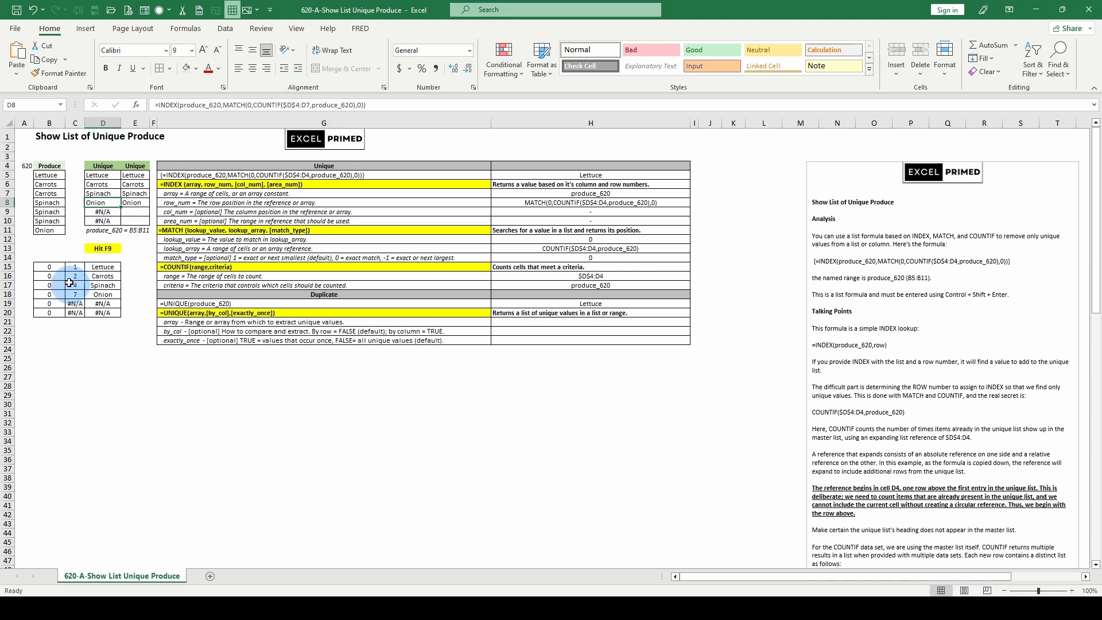
click(47, 266)
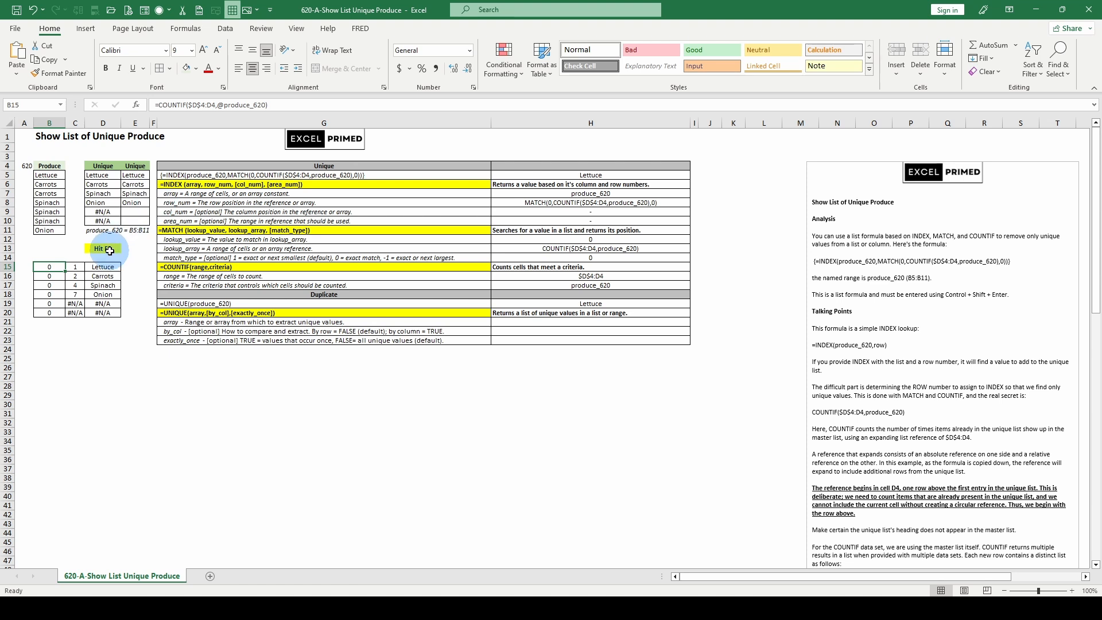
click(74, 267)
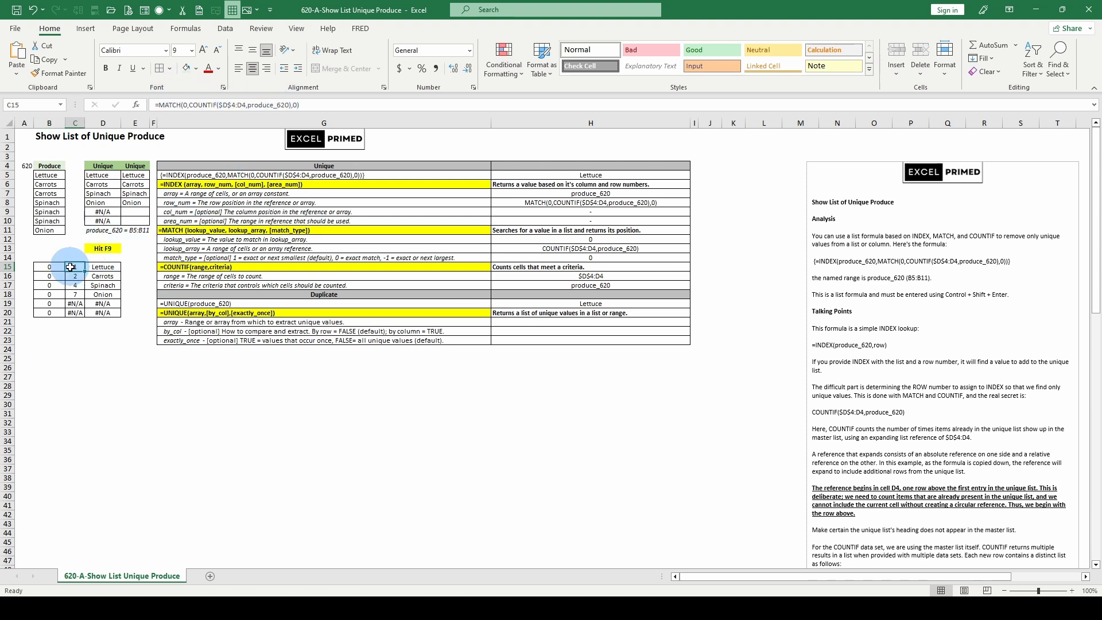
click(103, 266)
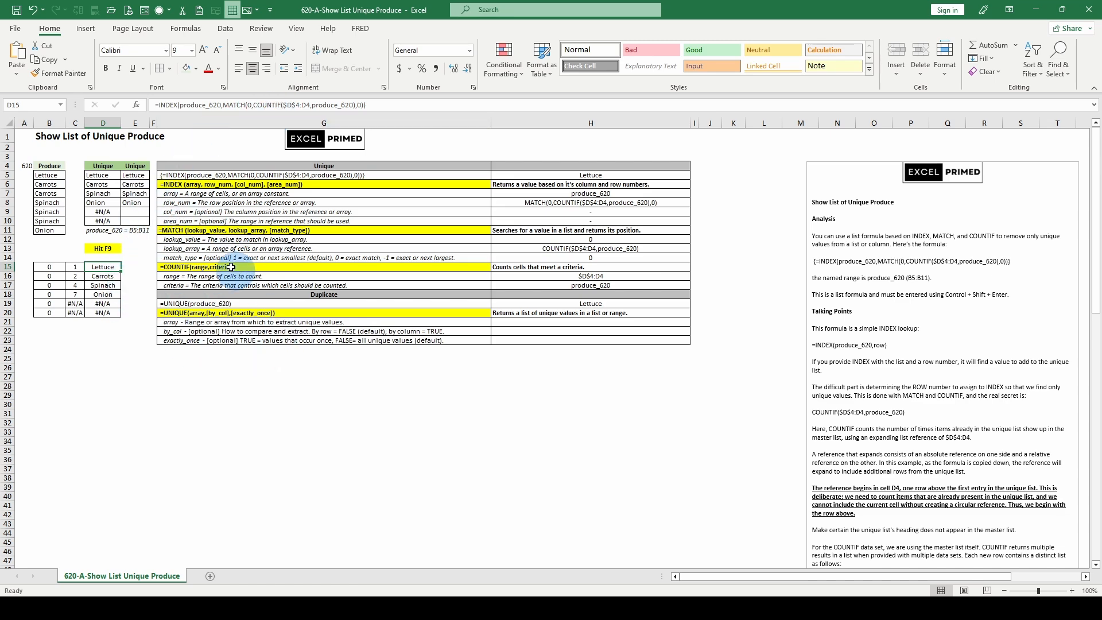
Read through the written notes on the COUNTIF lists, MATCH positions and the LOOKUP alternative, then return to the top of the sheet
scroll(922, 434, down, 16)
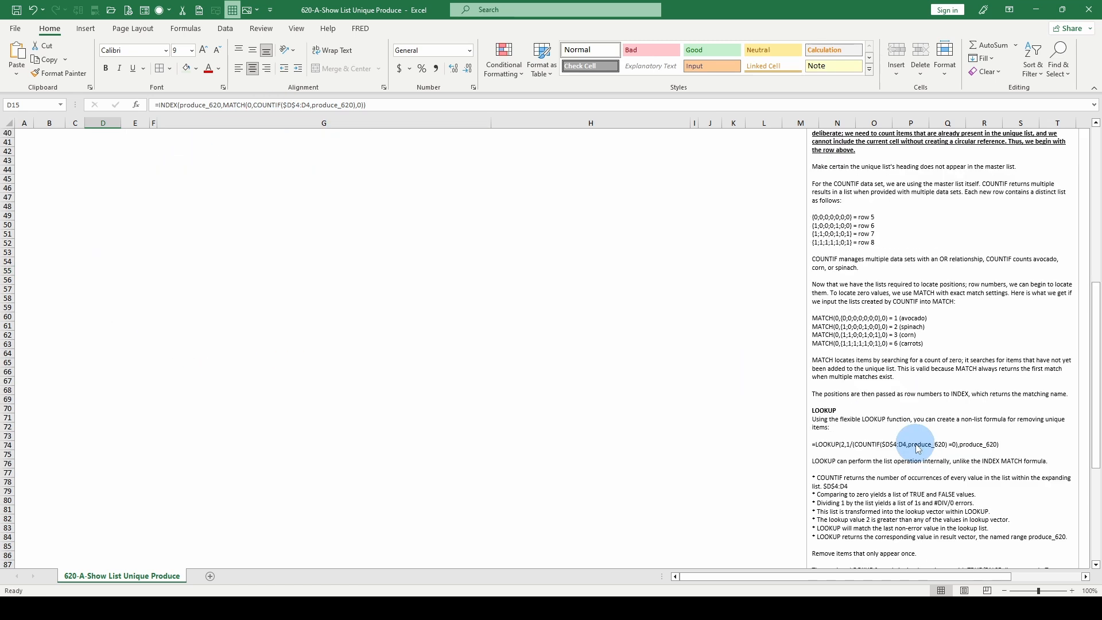
scroll(916, 449, up, 5)
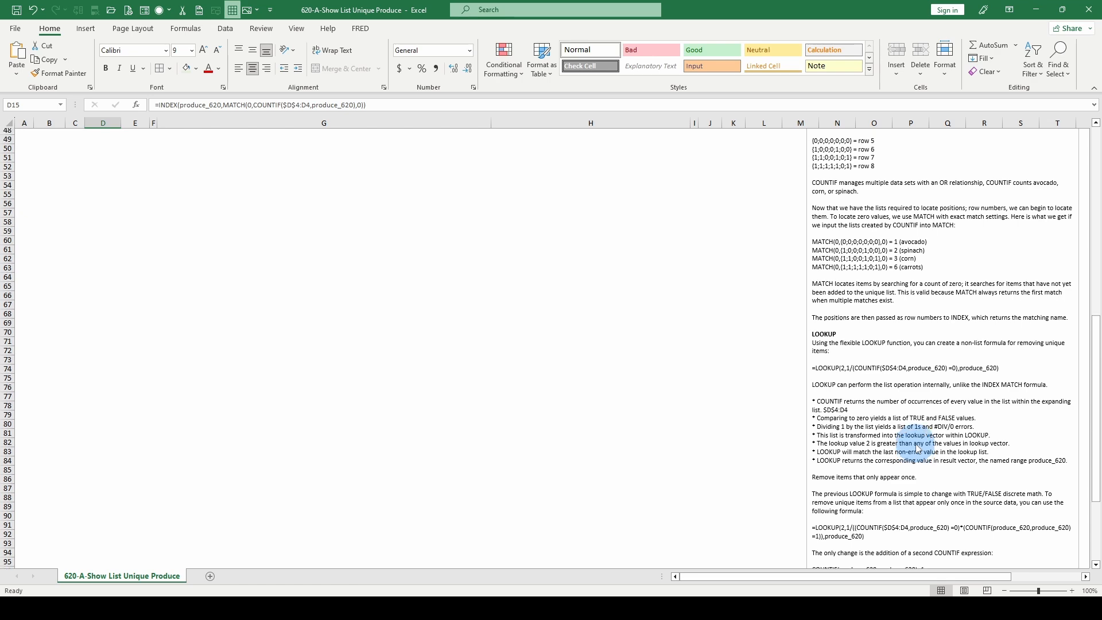
scroll(916, 449, up, 11)
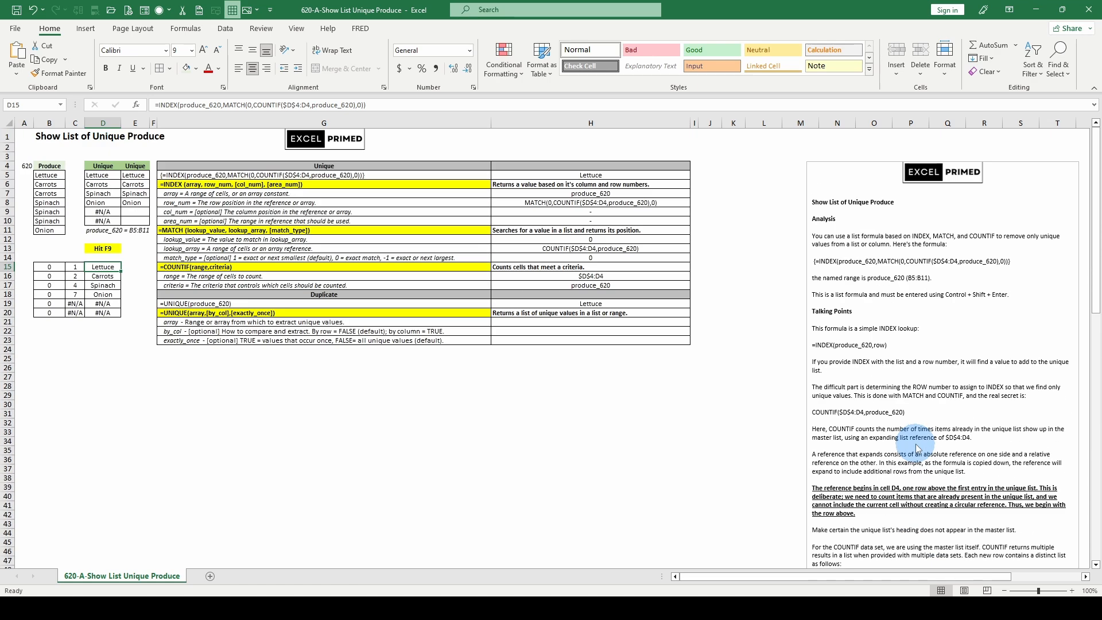
scroll(916, 449, down, 17)
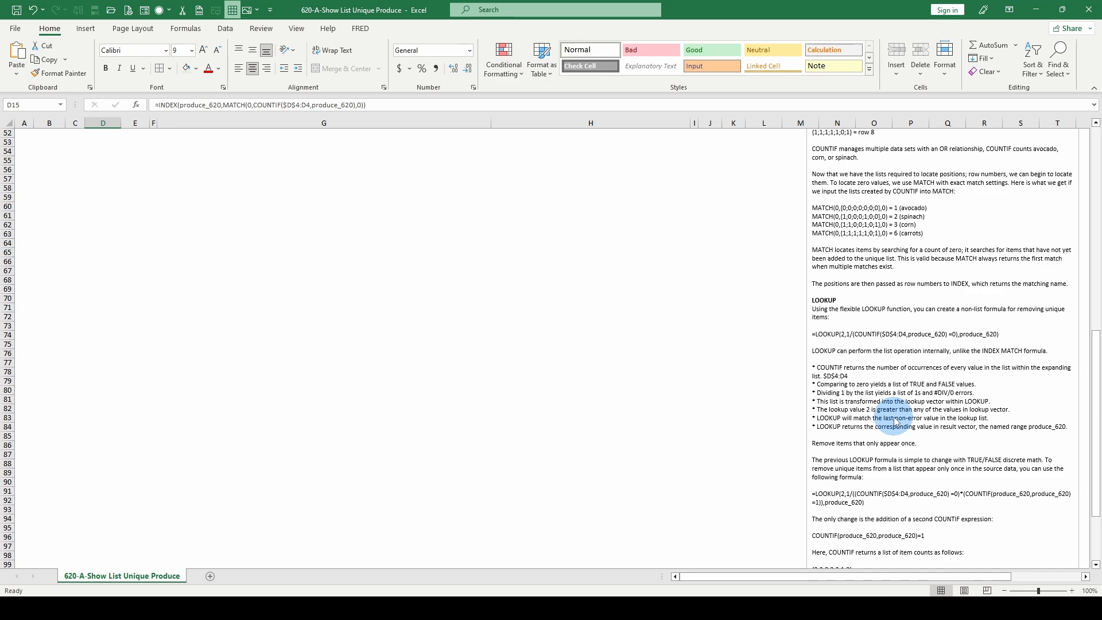
scroll(898, 424, up, 17)
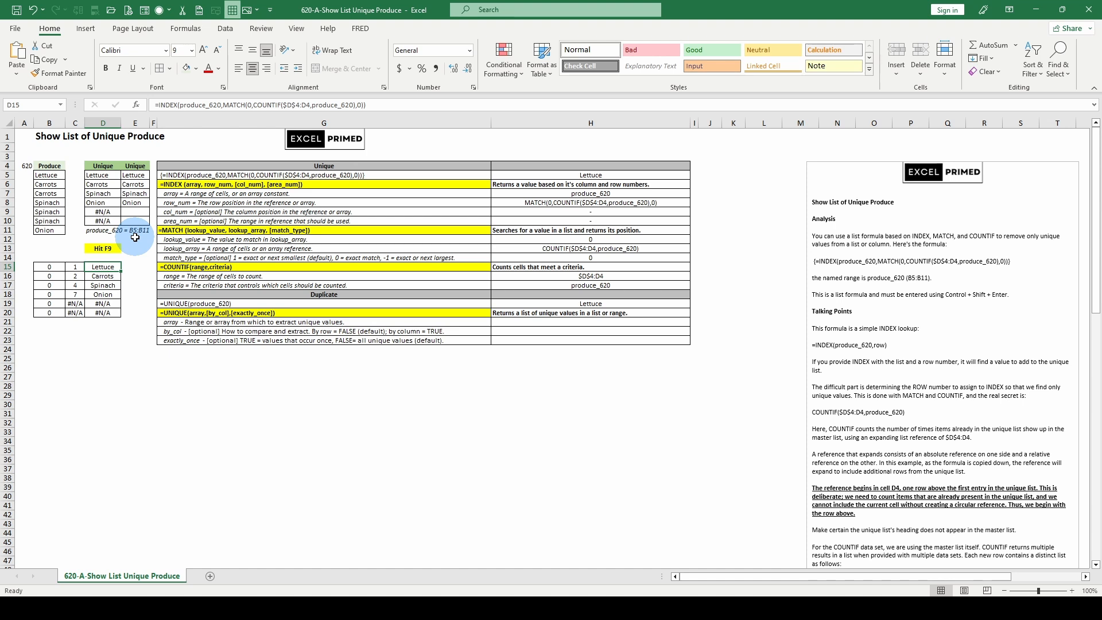
Compare the UNIQUE(produce_620) formula in E5 with the INDEX, MATCH and COUNTIF formula in D5
click(135, 175)
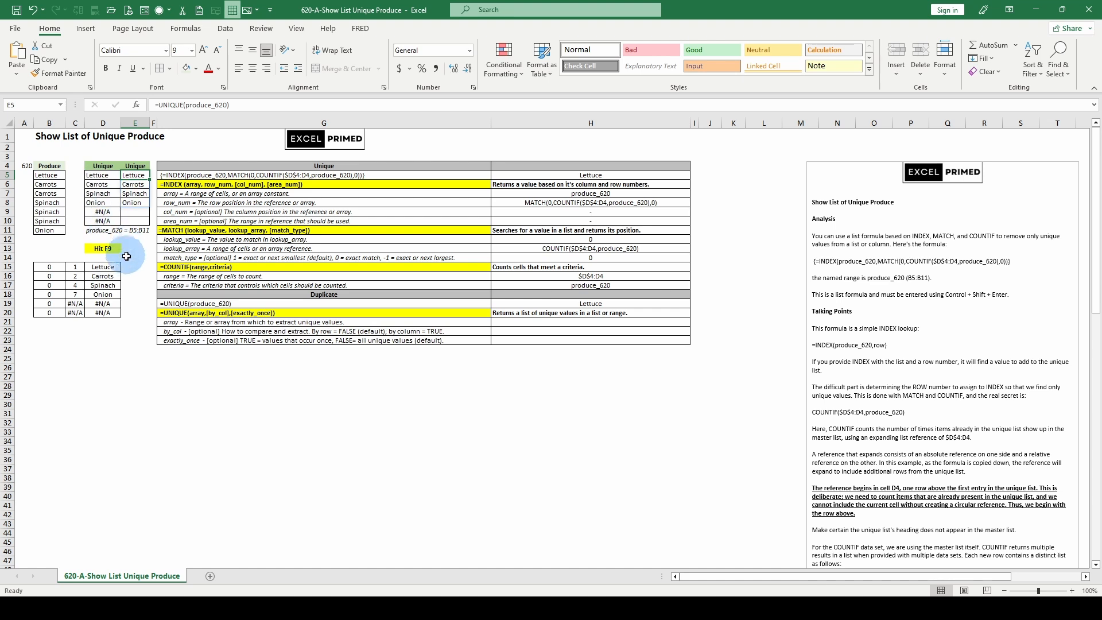
click(99, 172)
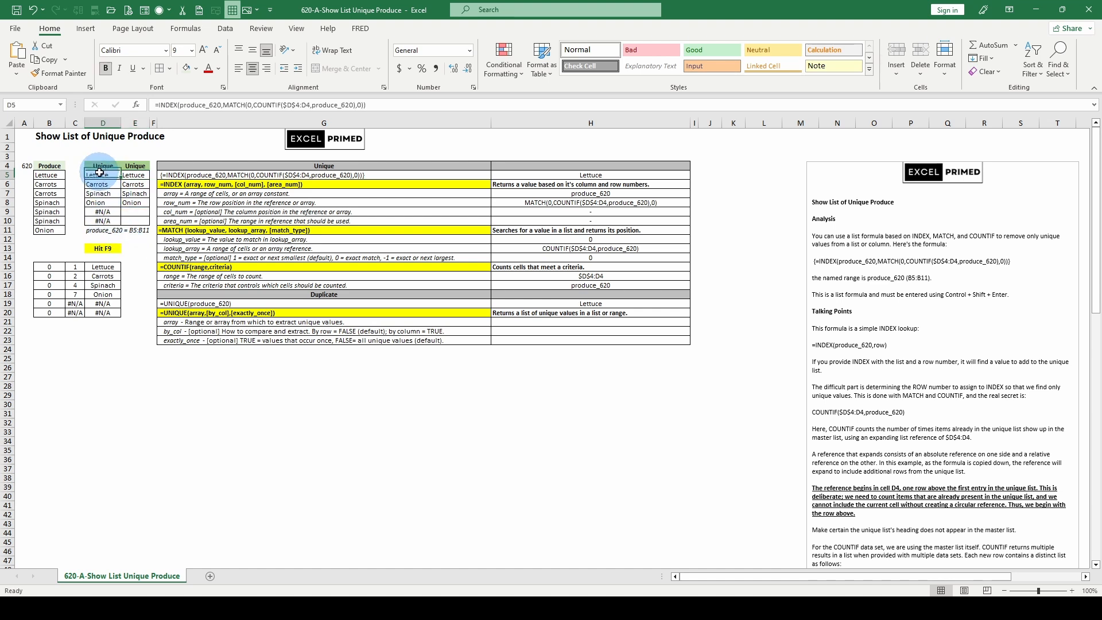
click(131, 175)
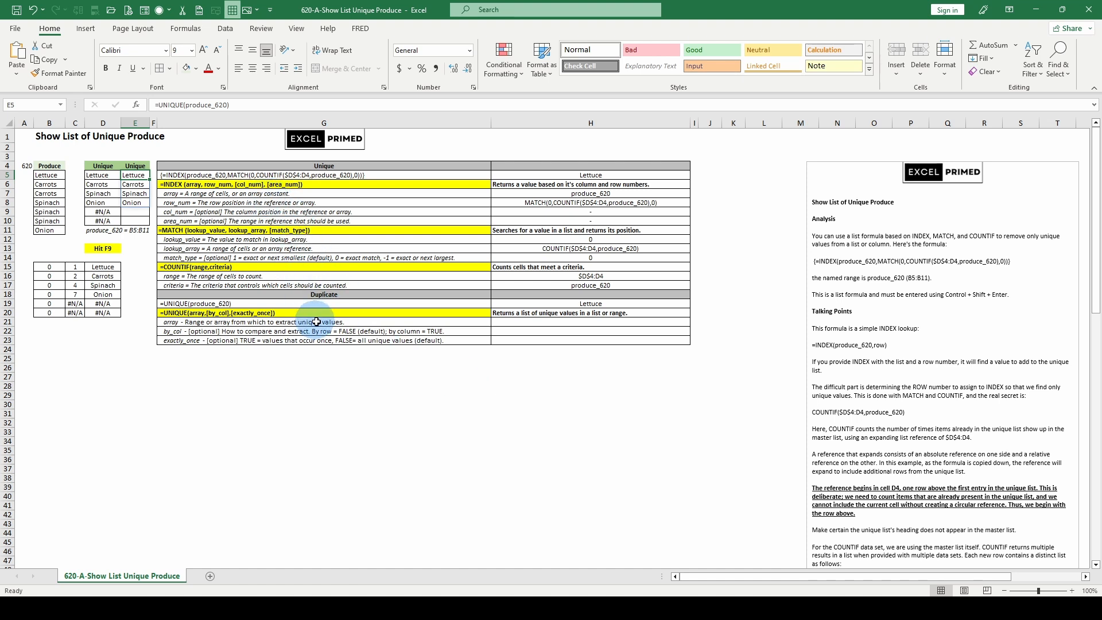
click(99, 174)
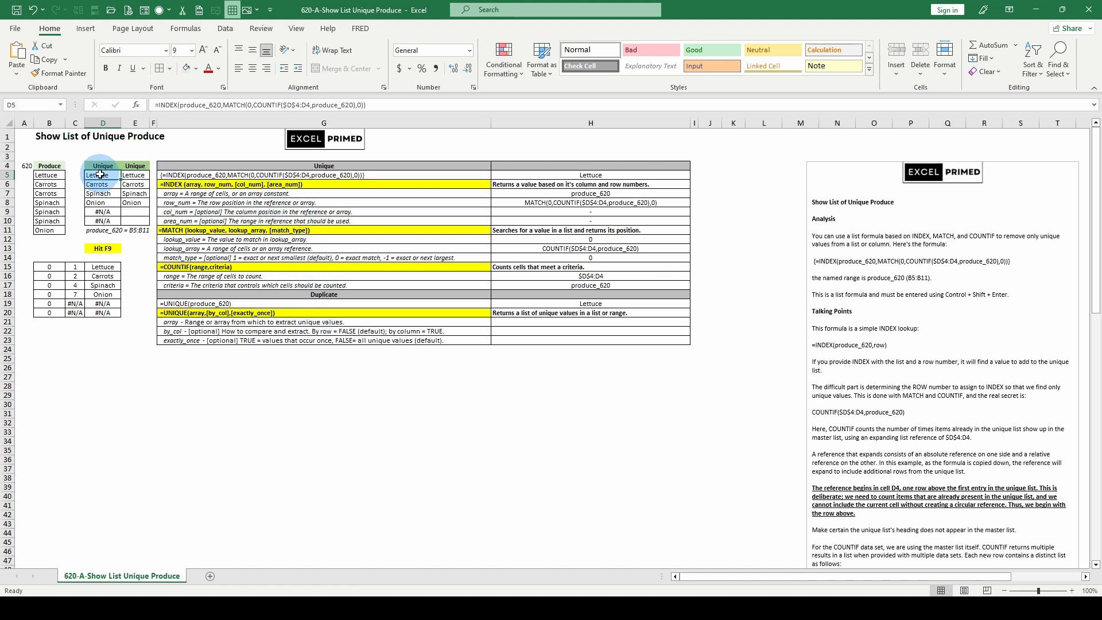
click(141, 176)
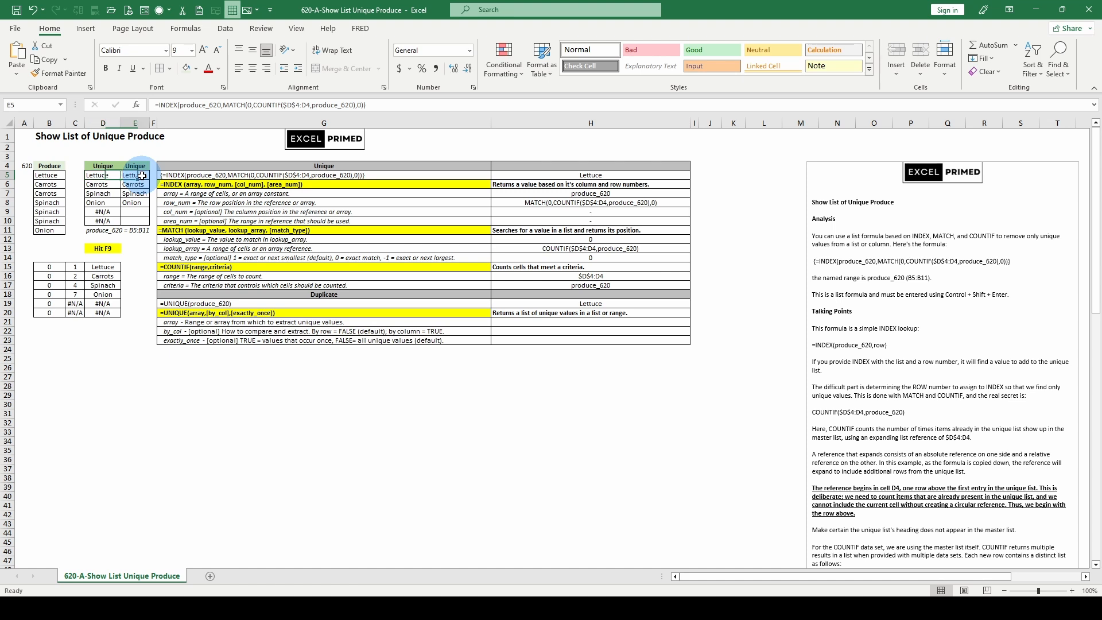